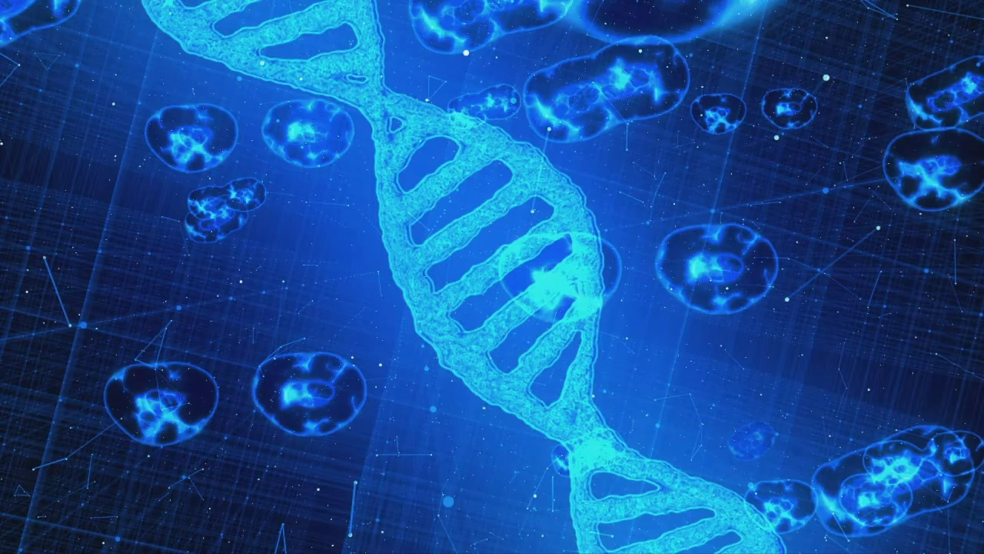
Pause and resume the dddddd.mp4 DNA helix preview, then return VLC to a normal window
left_click(494, 285)
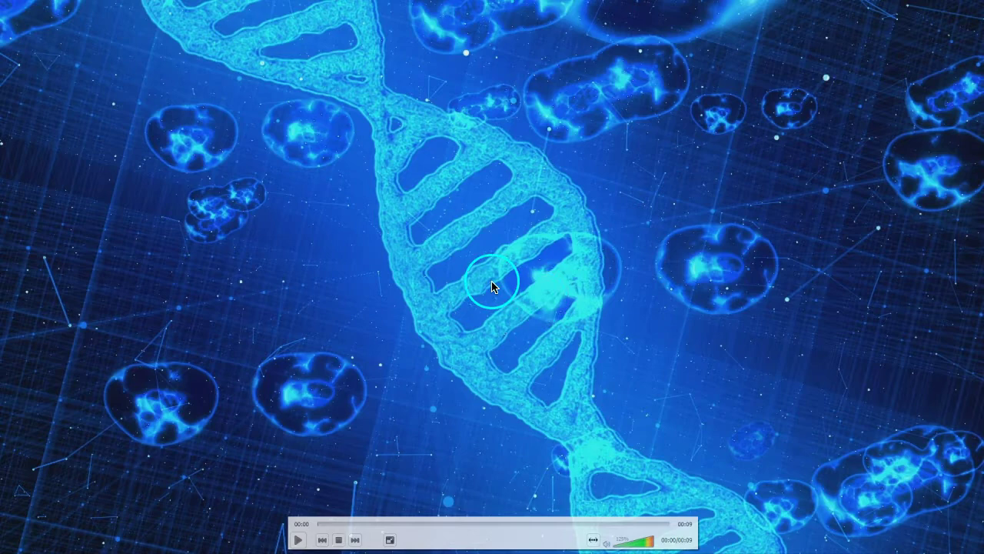
left_click(531, 356)
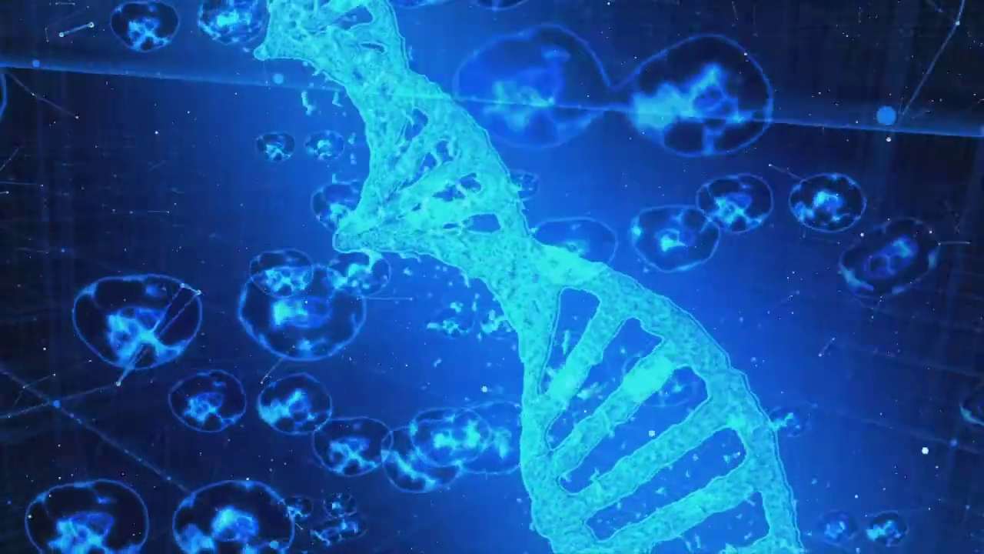
mouse_move(593, 314)
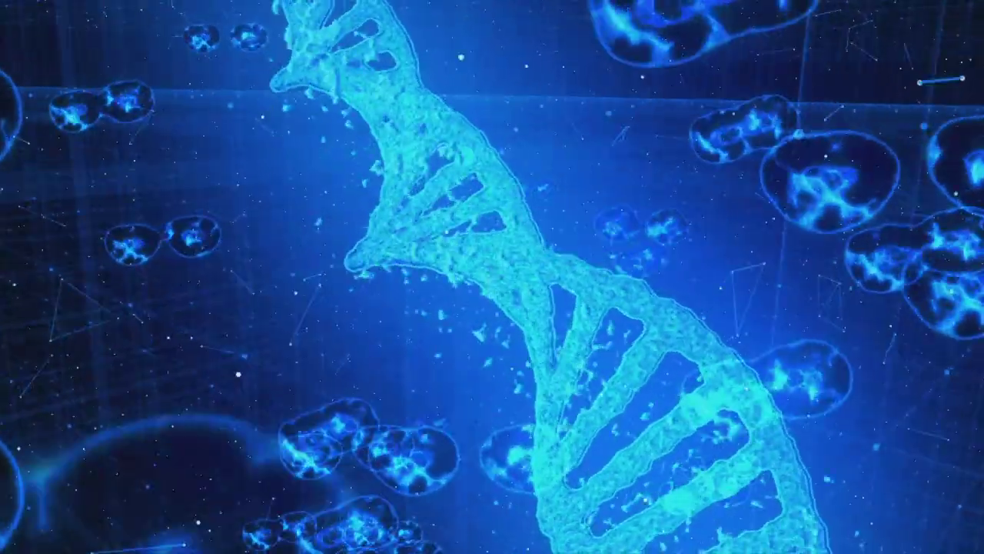
mouse_move(554, 242)
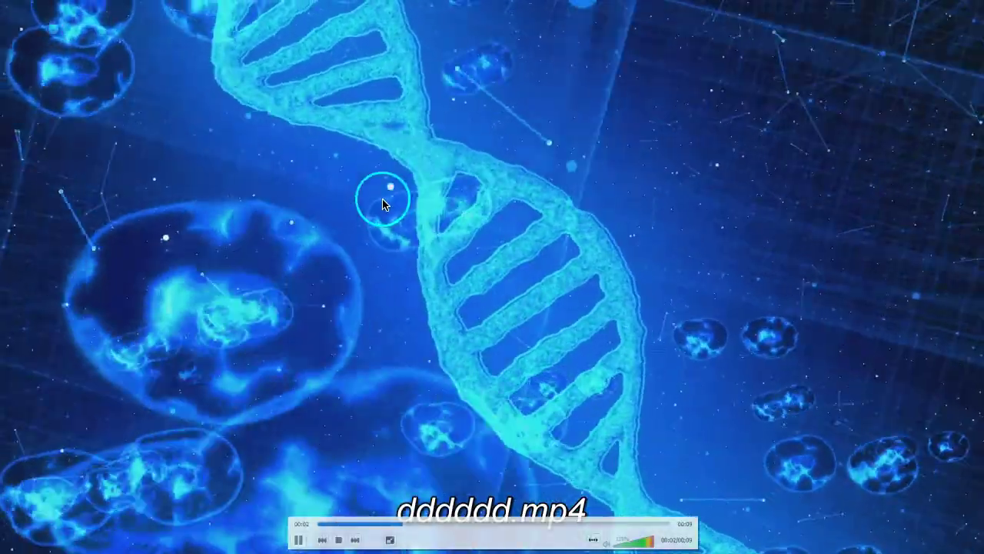
double_click(384, 201)
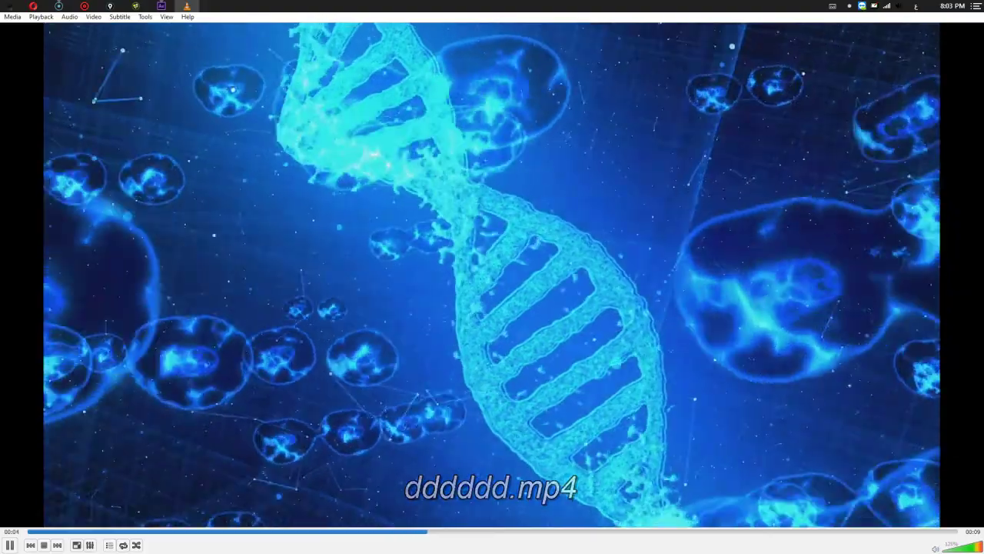
Close the VLC media player from its taskbar thumbnail
left_click(162, 6)
mouse_move(186, 10)
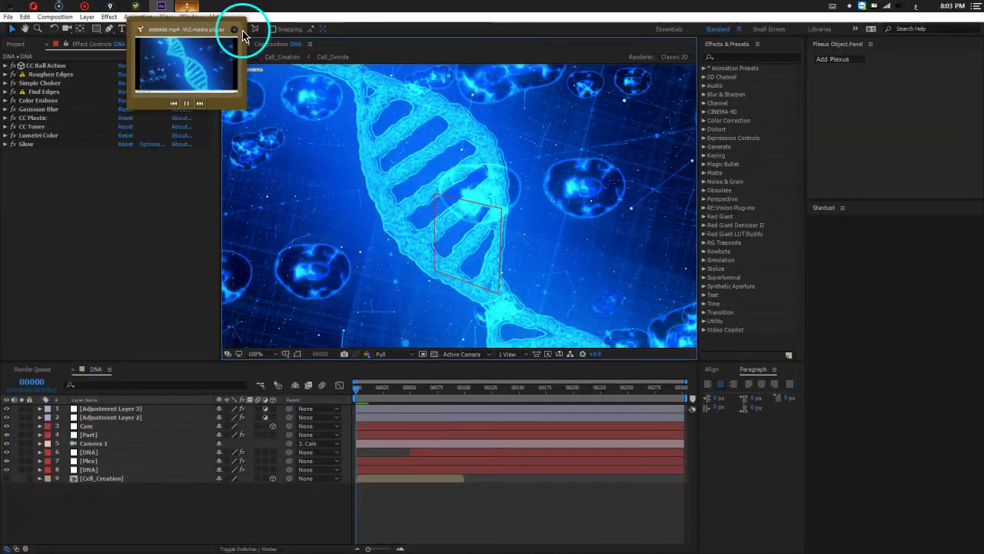
left_click(236, 33)
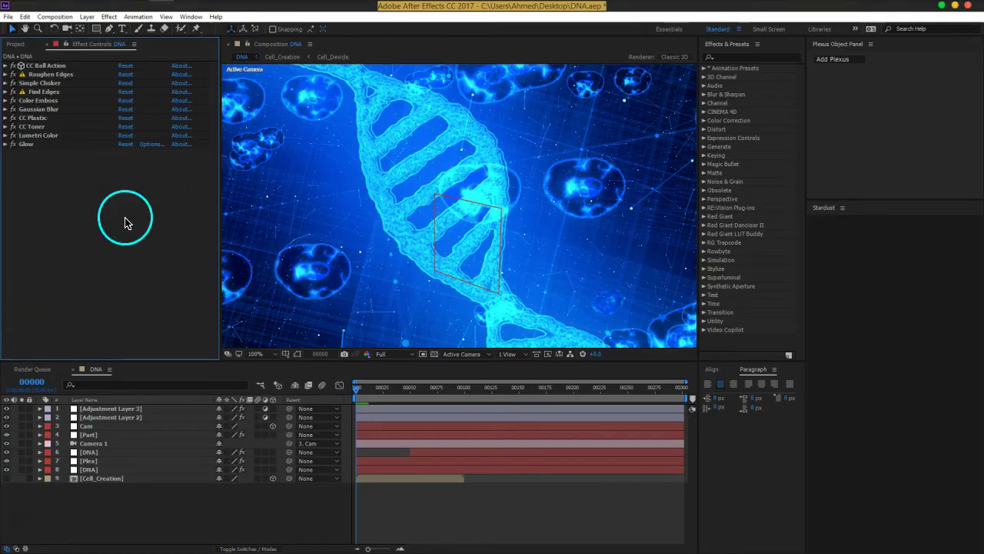
Close the DNA project with File > Close Project, saving the changes
left_click(7, 16)
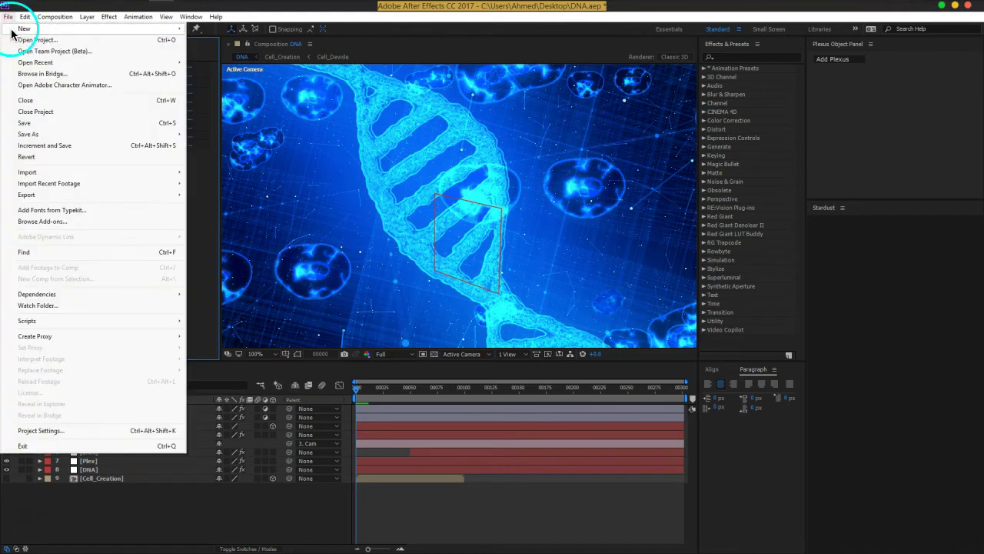
left_click(31, 100)
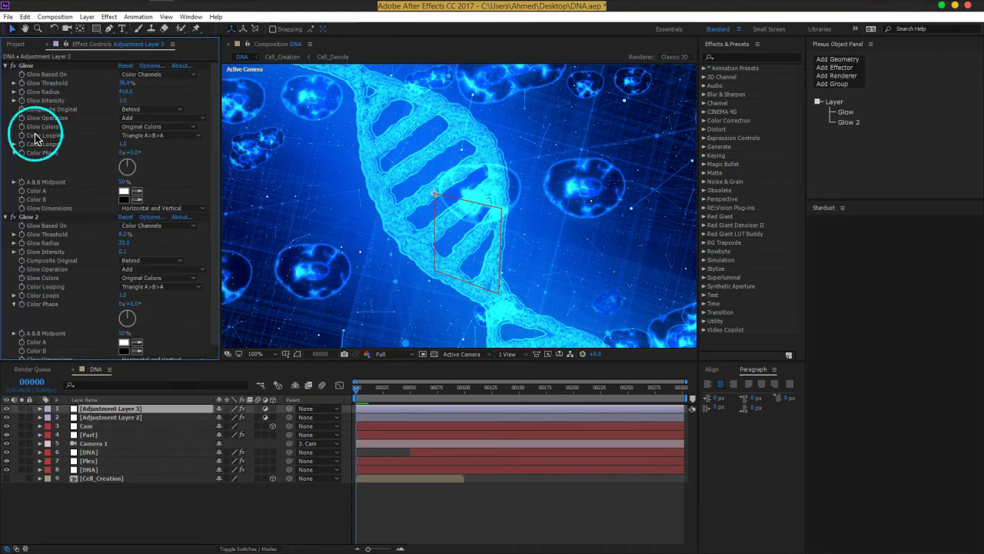
left_click(9, 16)
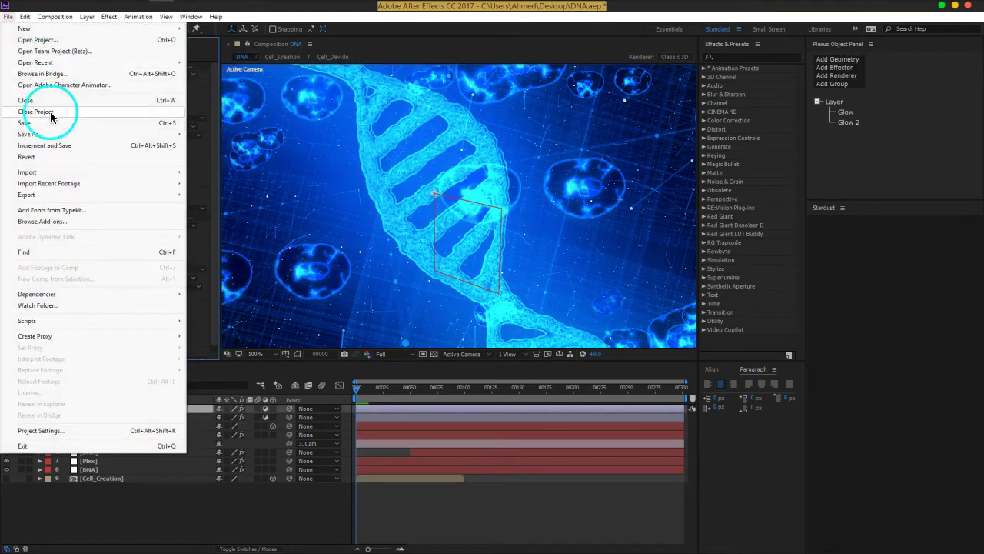
left_click(46, 101)
left_click(449, 294)
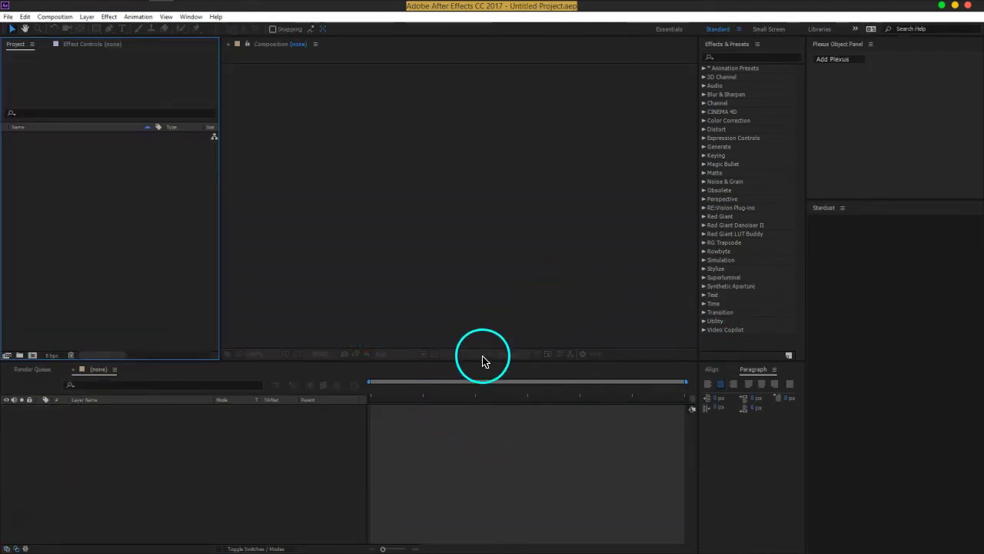
Drag panel dividers to heighten the viewer and Plexus panel and narrow the Project panel
left_click_drag(485, 360, 485, 372)
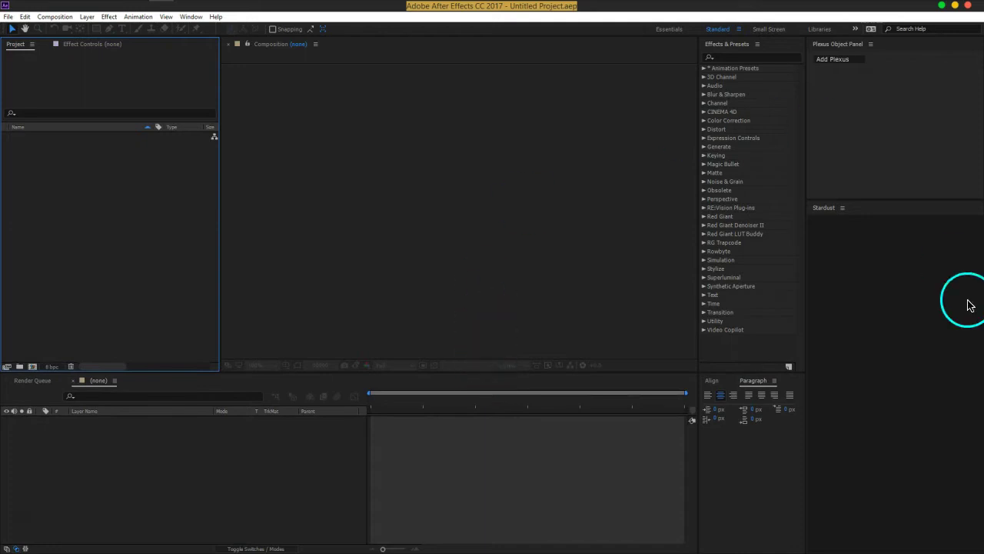
left_click_drag(883, 201, 883, 290)
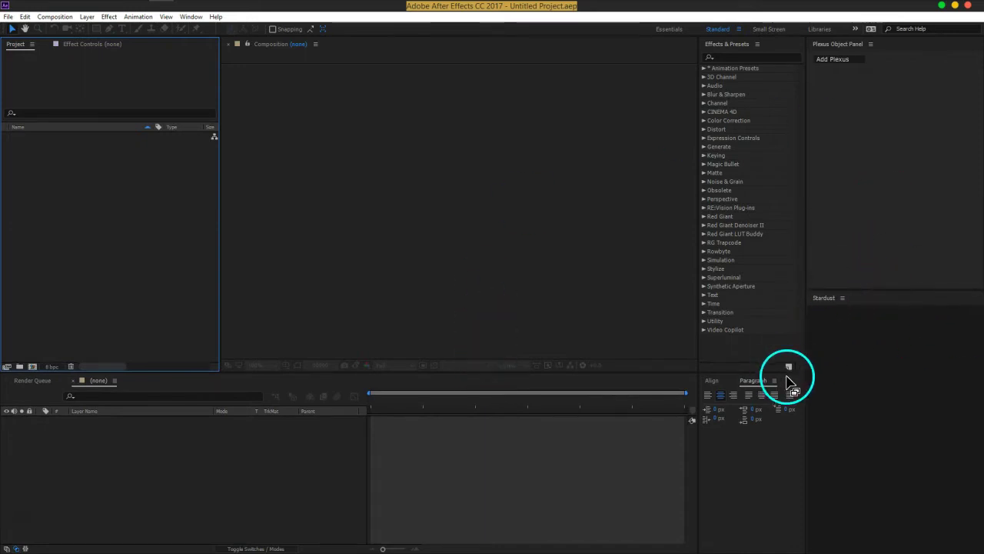
left_click(869, 341)
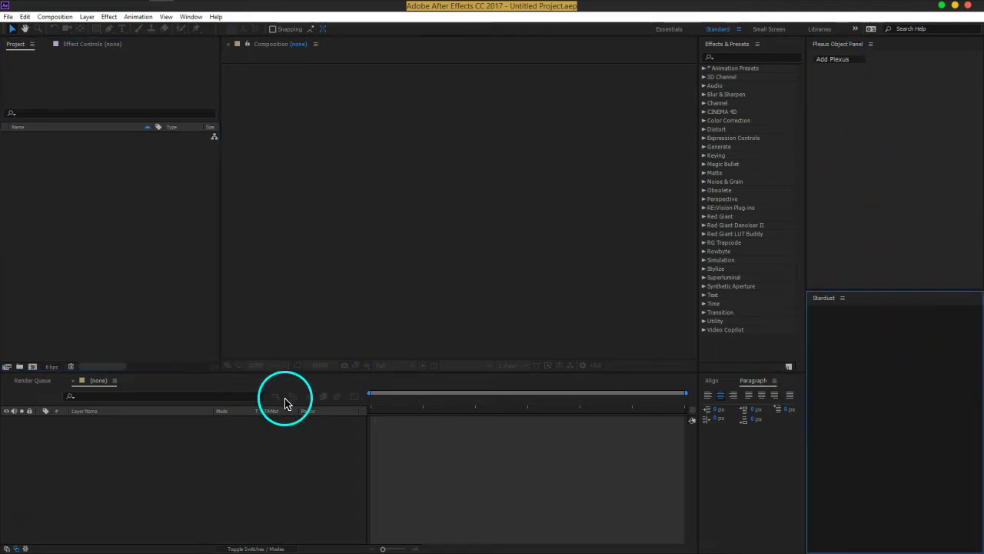
left_click(176, 285)
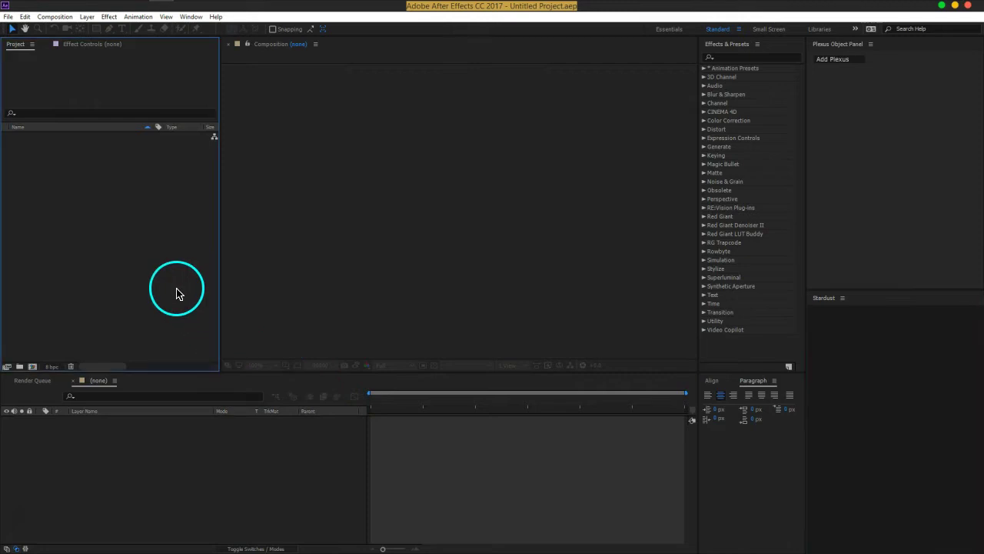
left_click_drag(221, 283, 202, 281)
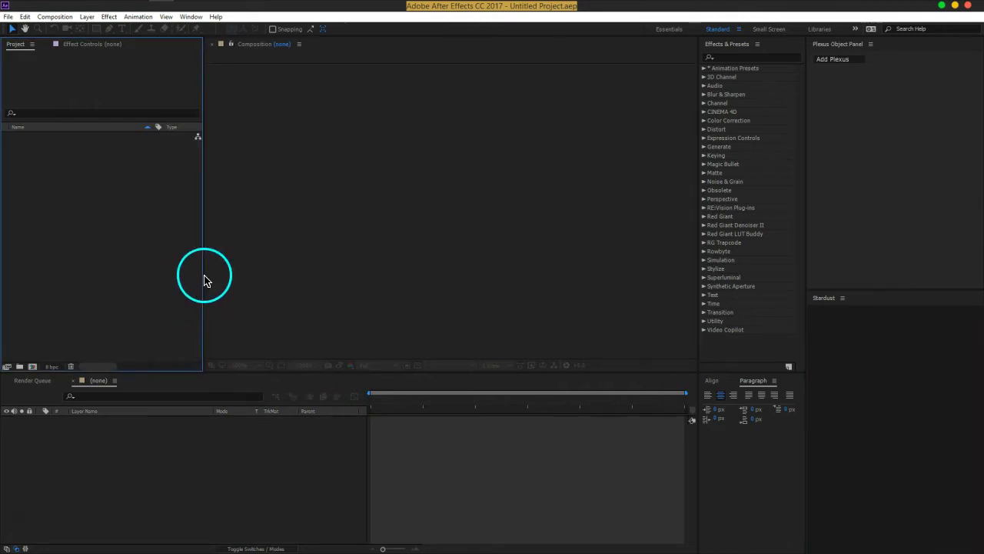
left_click(217, 451)
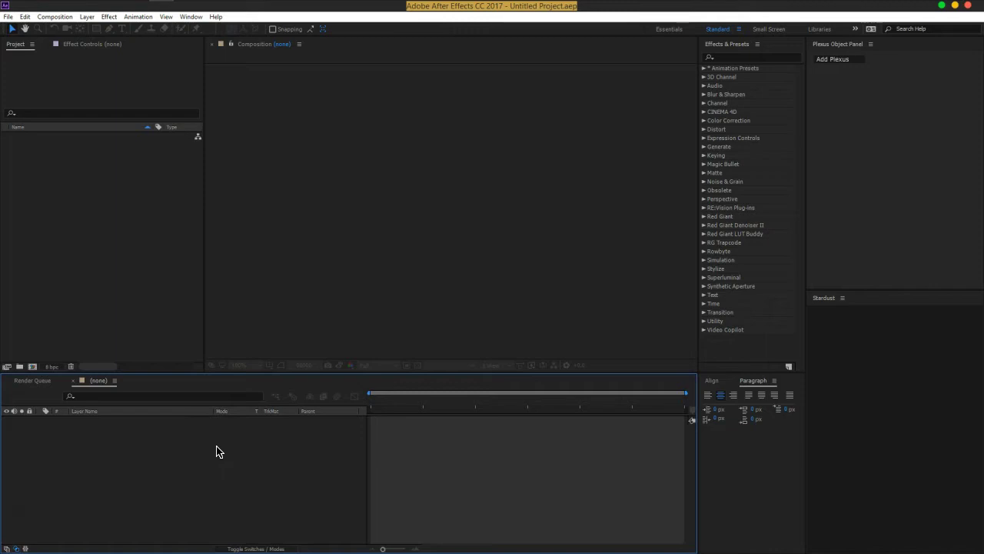
left_click(234, 446)
left_click(29, 306)
left_click(113, 301)
left_click(164, 475)
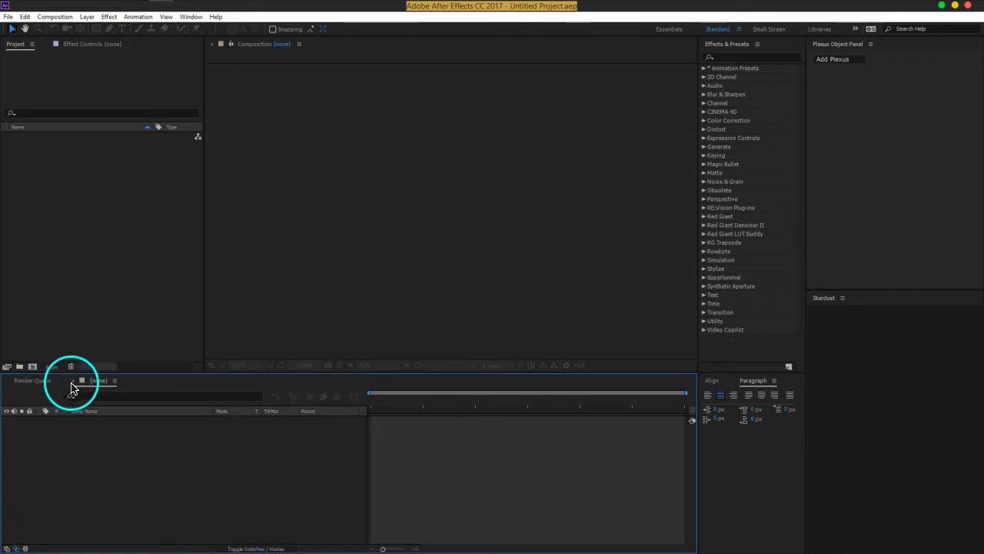
Close the empty timeline and enter a 1280×720 size in Composition Settings
left_click(73, 380)
left_click(151, 194)
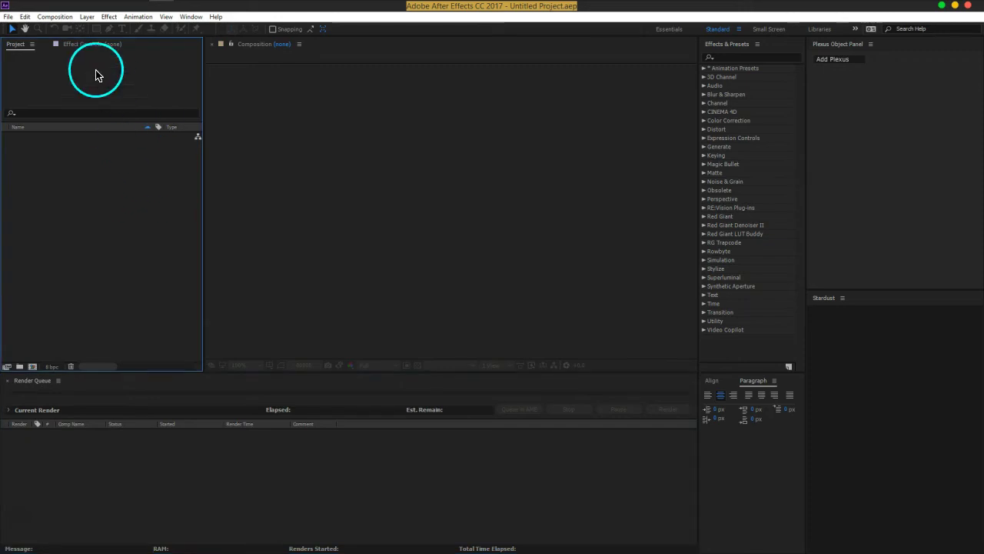
left_click(55, 16)
left_click(69, 29)
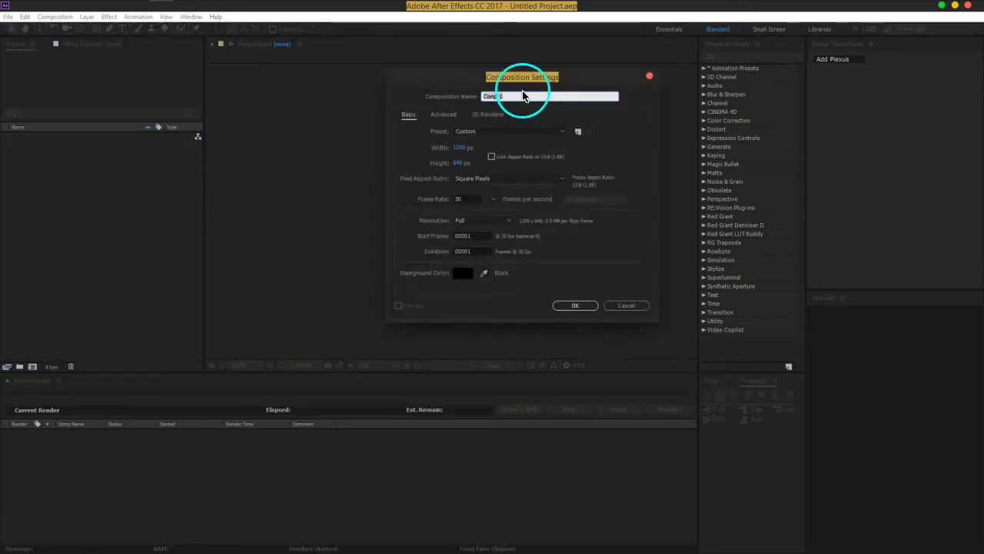
left_click(455, 191)
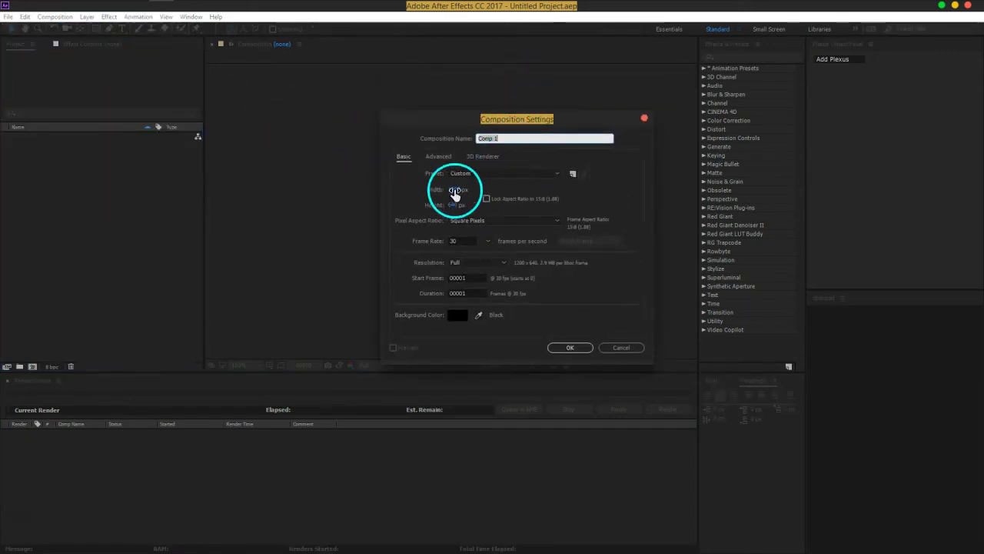
type("1280")
key("Tab")
type("720")
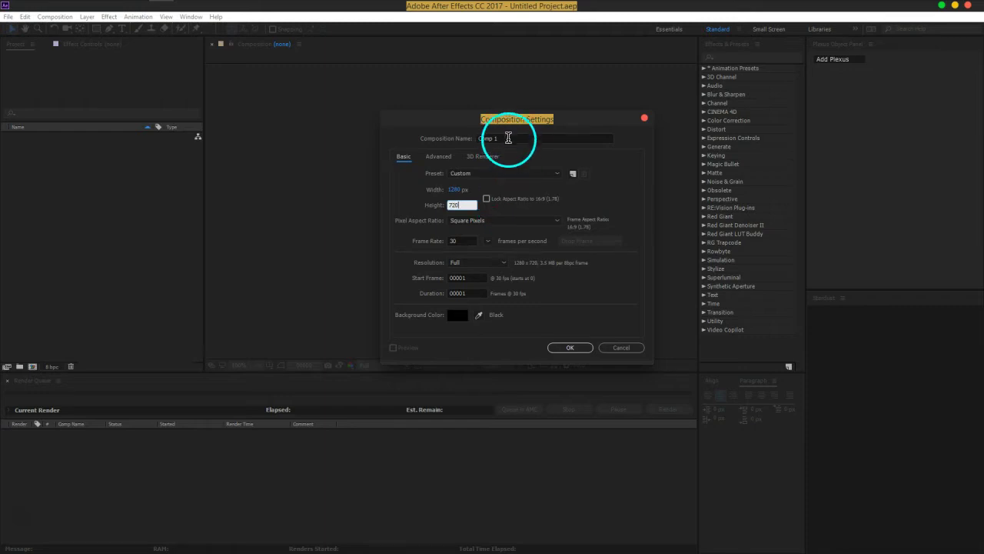
Revise Comp 1 to 960×540 pixels at 30 frames per second
left_click(461, 189)
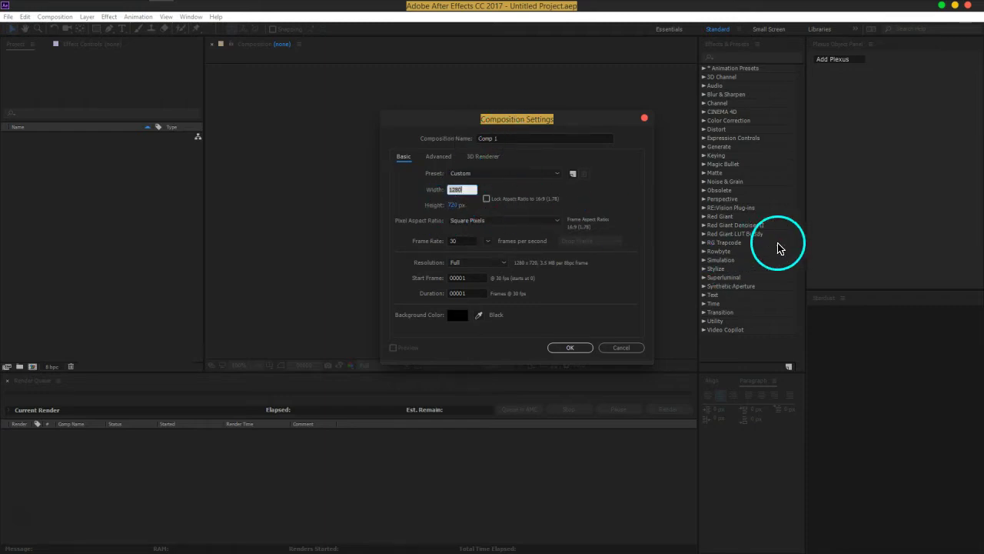
type("960540")
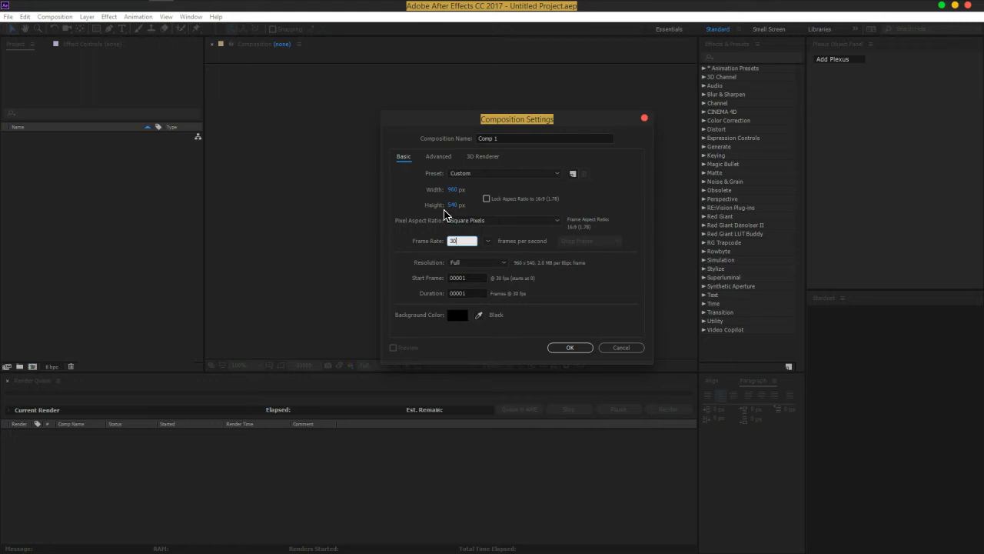
left_click(461, 241)
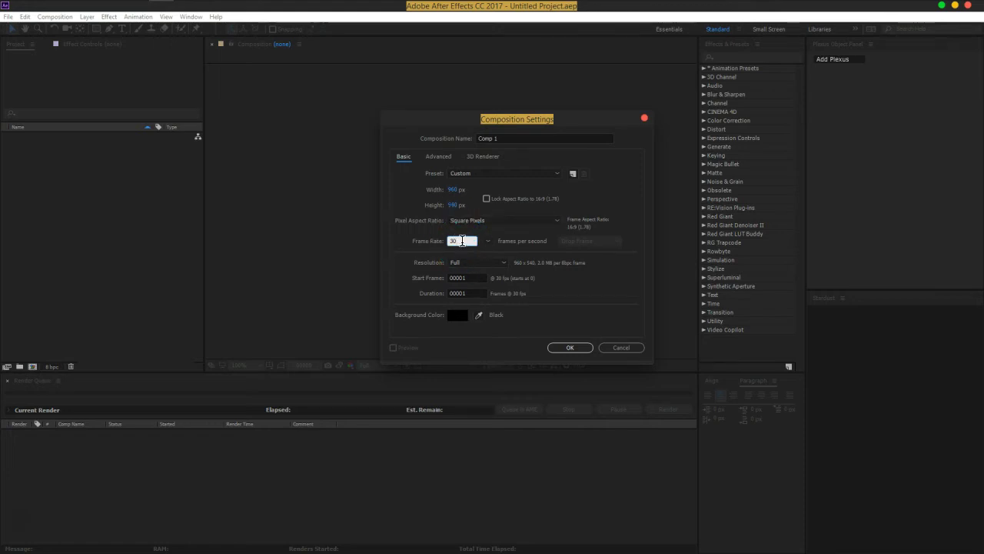
left_click(454, 192)
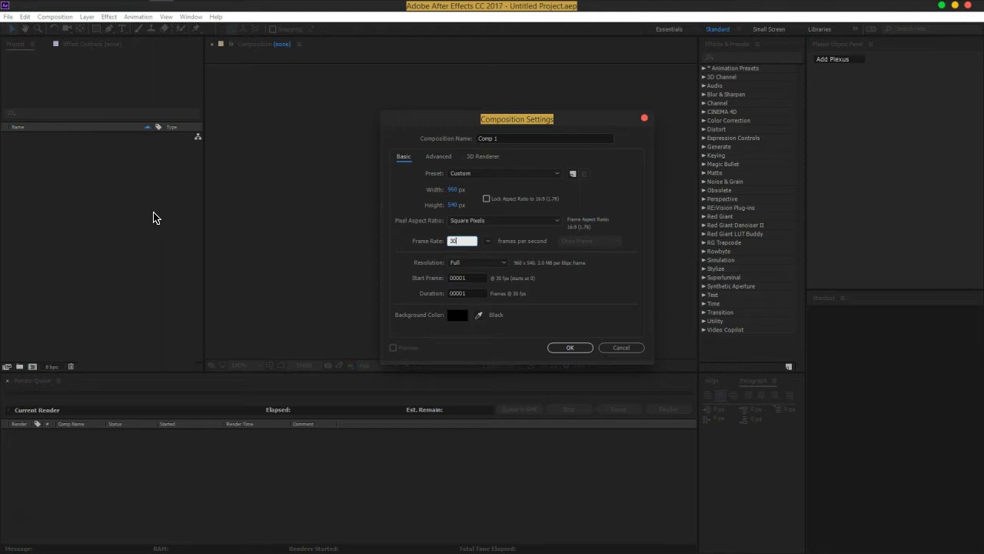
left_click_drag(154, 218, 229, 223)
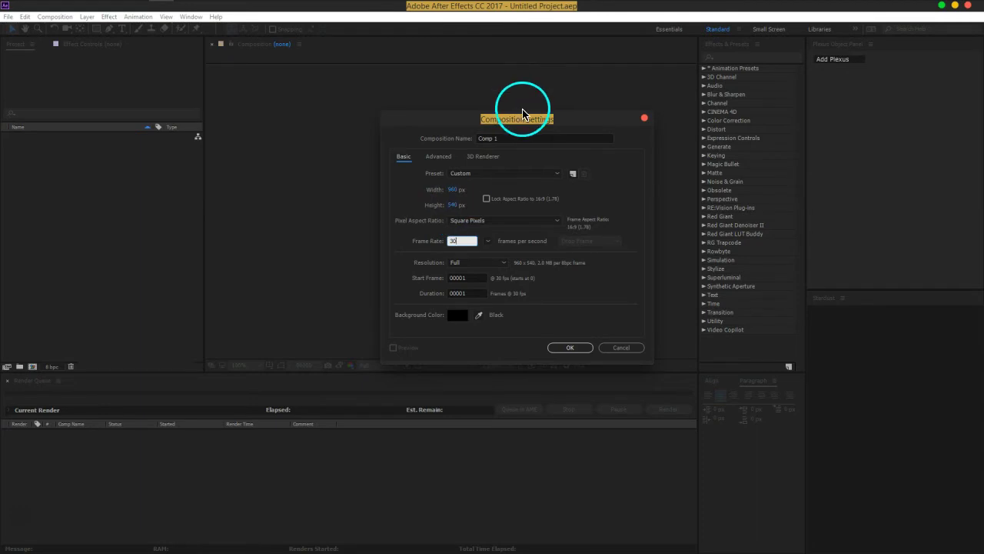
Rename Comp 1 to Main_Comp, set start frame 0, 300-frame duration and 25 fps, and confirm
left_click_drag(521, 123, 484, 93)
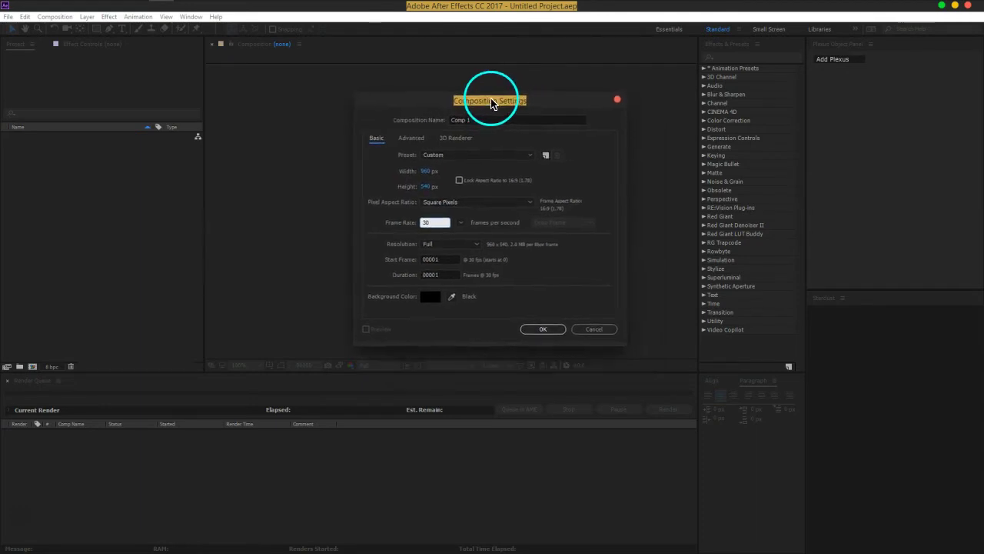
left_click_drag(424, 158, 415, 172)
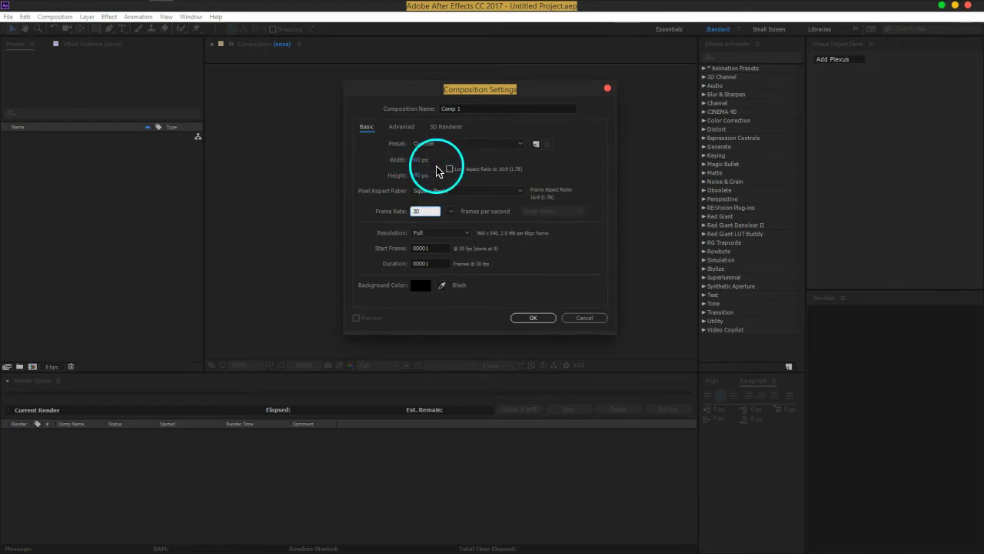
left_click(437, 109)
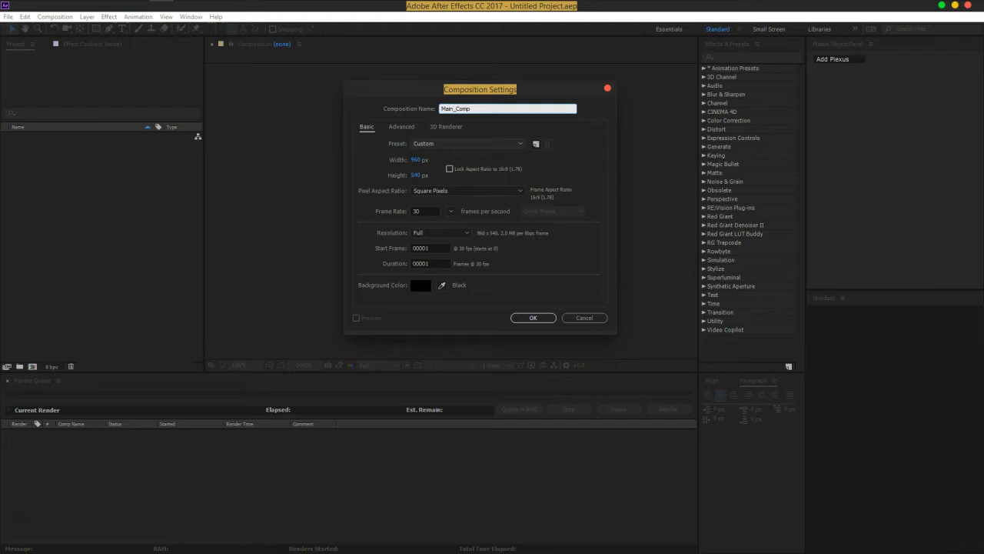
left_click(431, 249)
type("0")
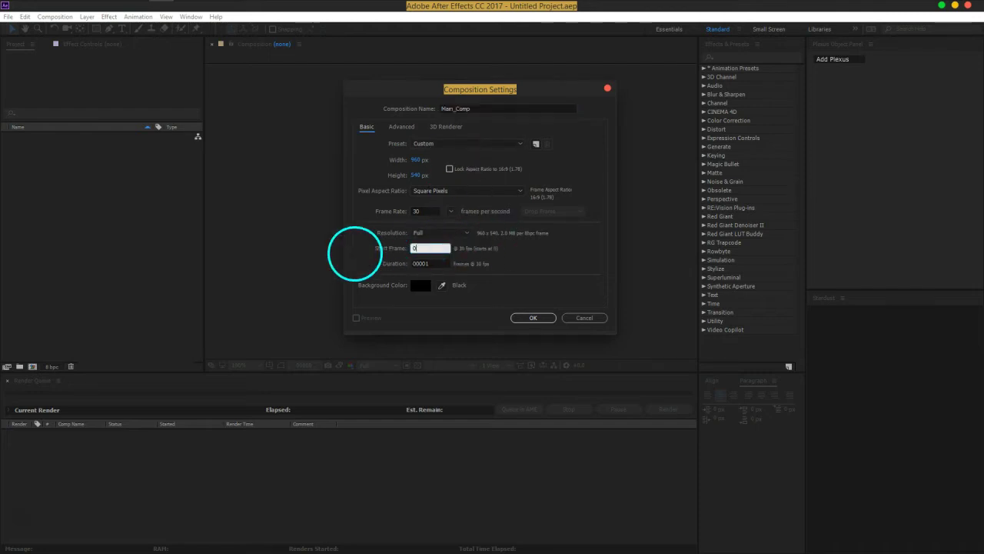
left_click(435, 262)
type("300")
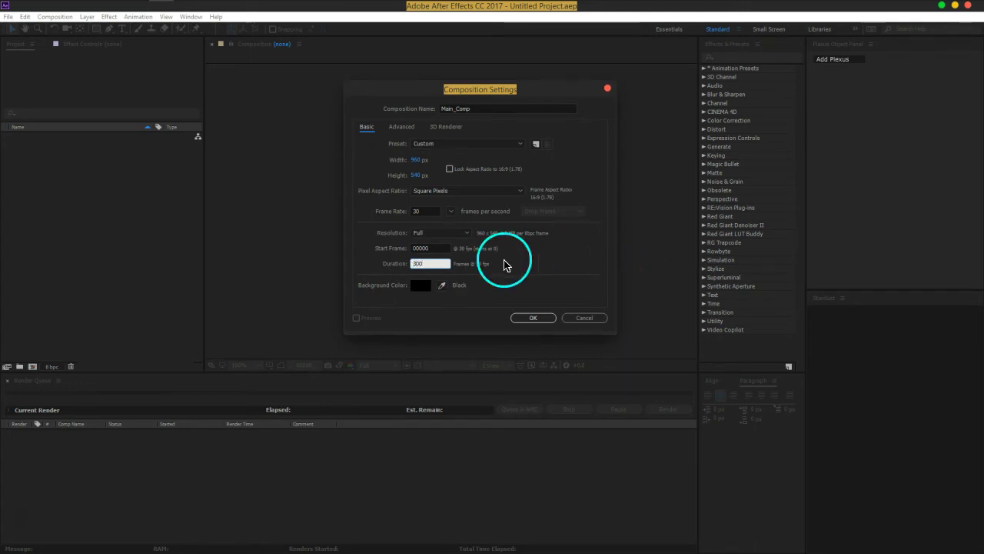
left_click(435, 247)
left_click(422, 210)
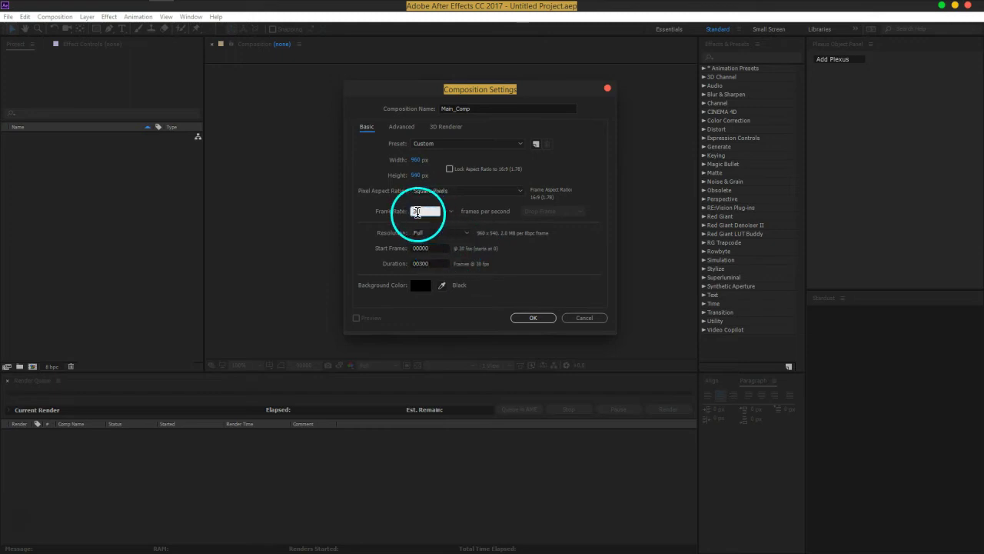
type("25")
left_click(435, 248)
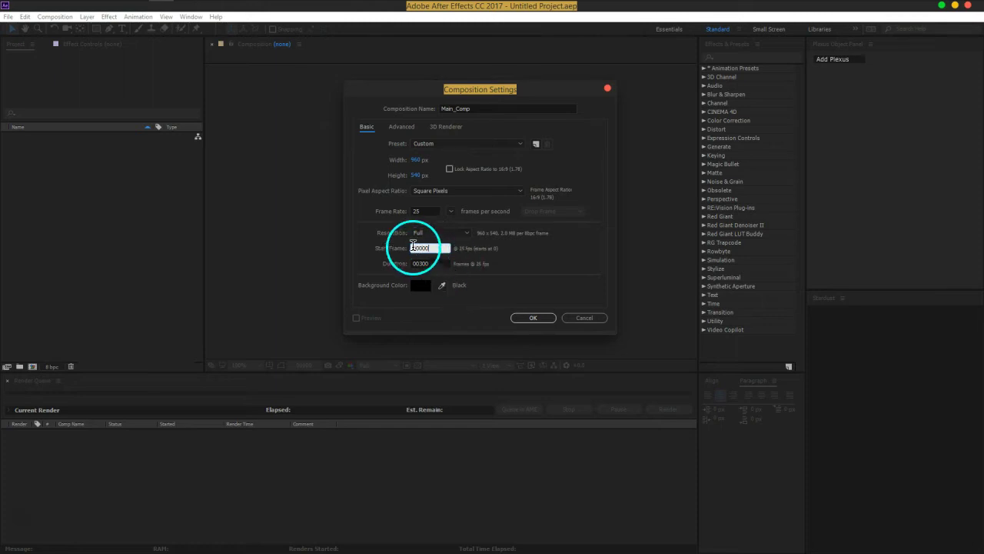
left_click(542, 318)
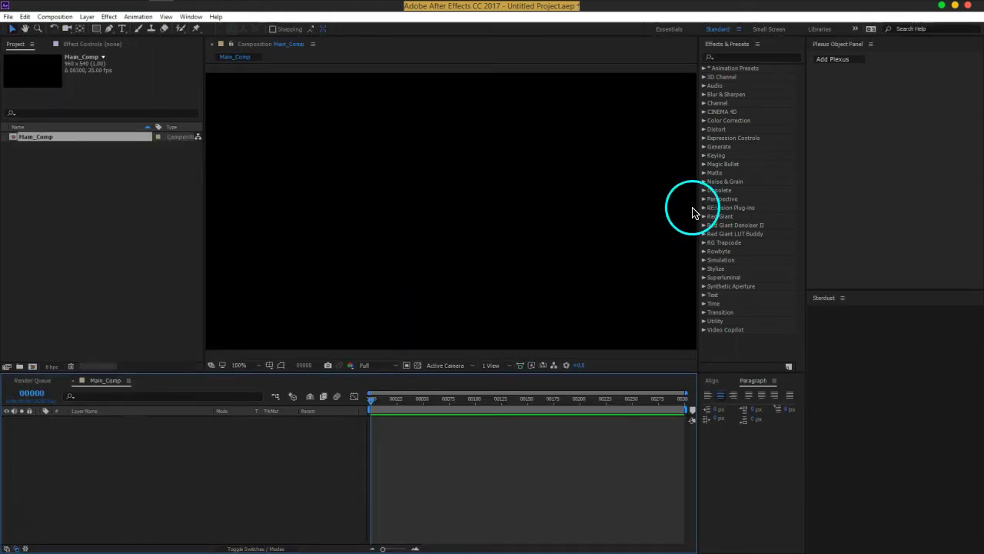
Widen the viewer, narrow the Project panel, and shrink the Name column to reveal Type
mouse_move(698, 214)
left_mouse_down()
mouse_move(731, 214)
mouse_move(700, 215)
left_mouse_up()
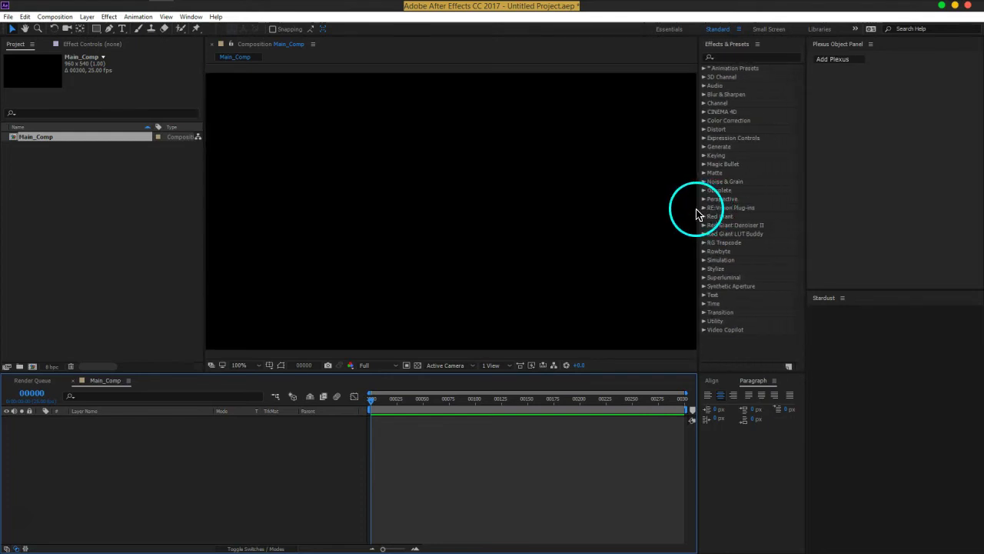
left_click_drag(204, 226, 167, 224)
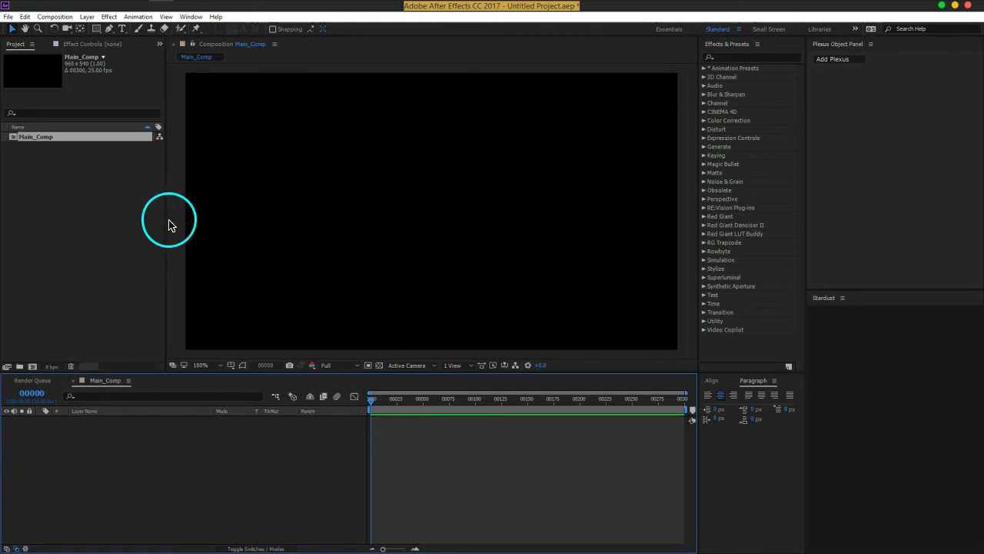
left_click_drag(154, 127, 90, 127)
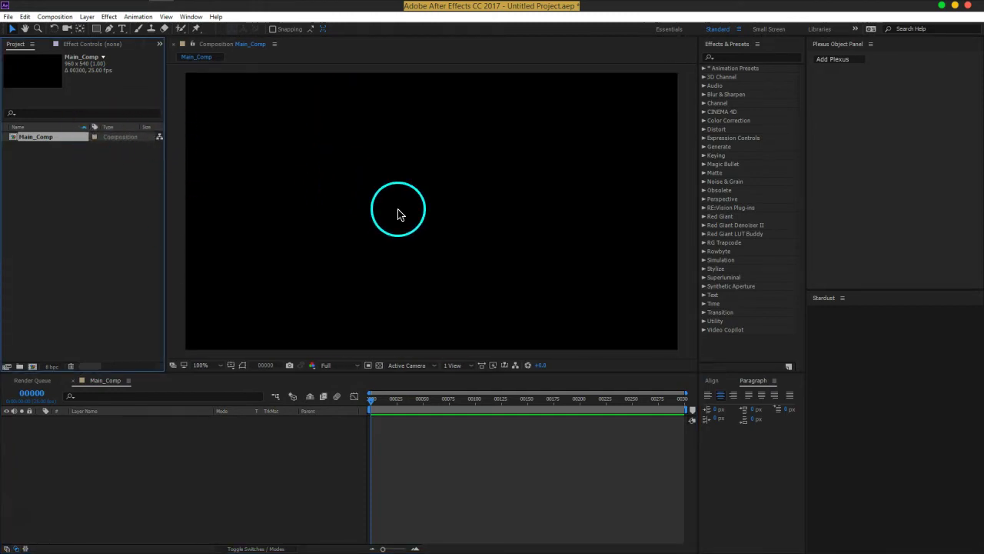
Make a new 1200×1200 composition named DNA_Chain via Composition > New Composition
left_click(90, 256)
left_click(55, 16)
left_click(61, 28)
left_click(418, 160)
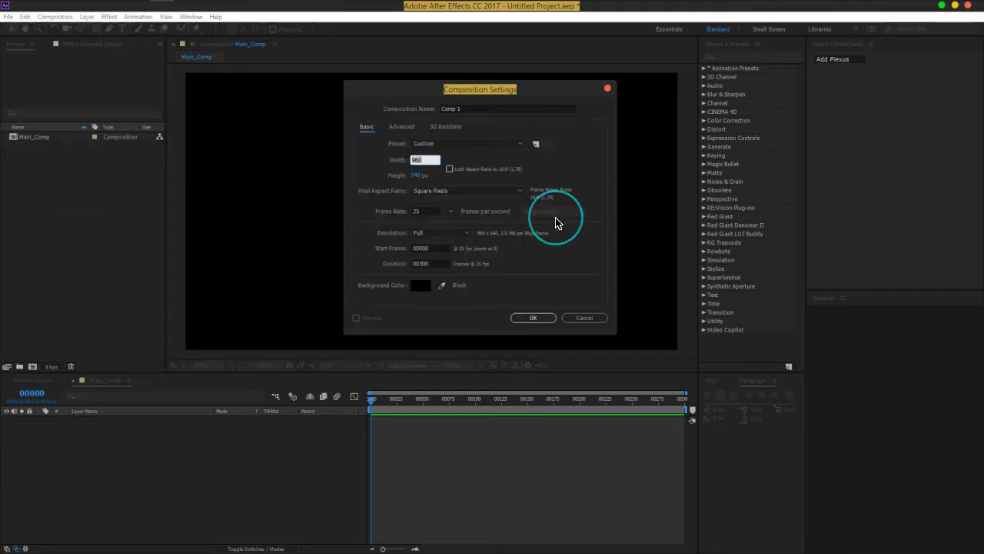
type("80")
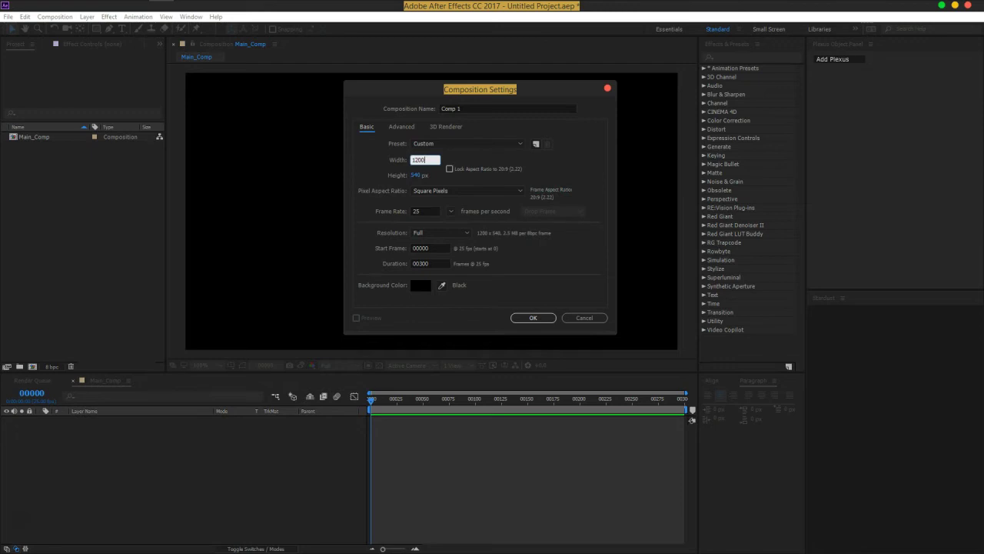
key("Tab")
type("12")
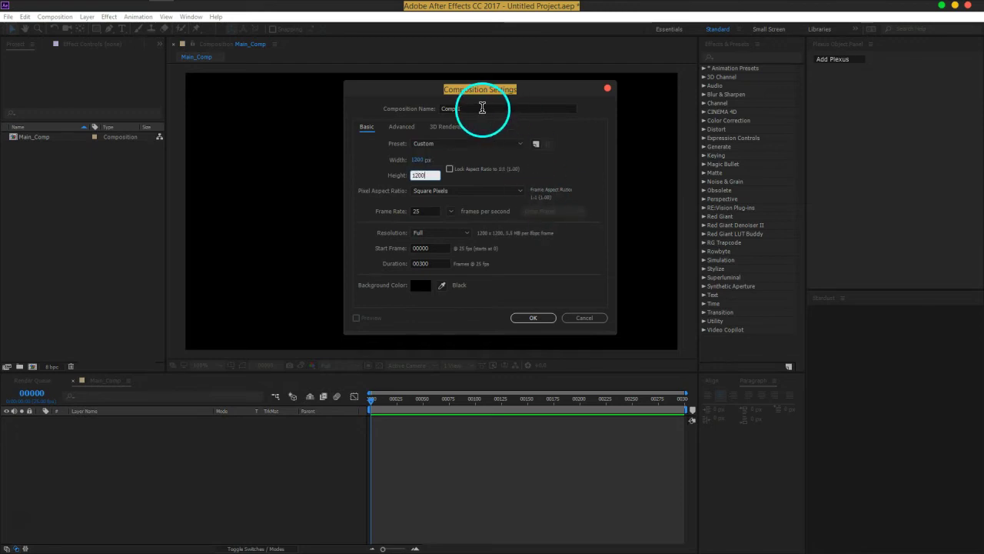
left_click(437, 108)
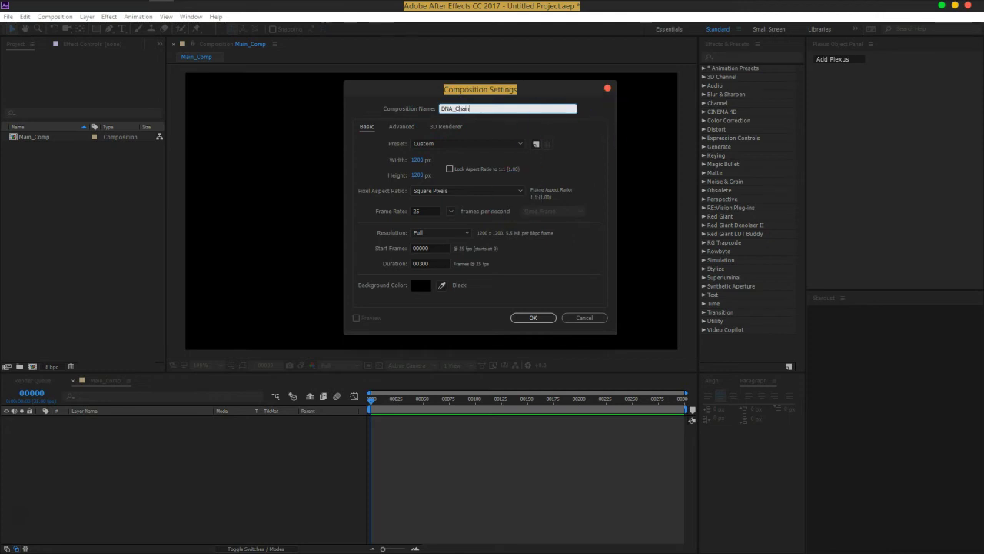
type("DNA_Chain")
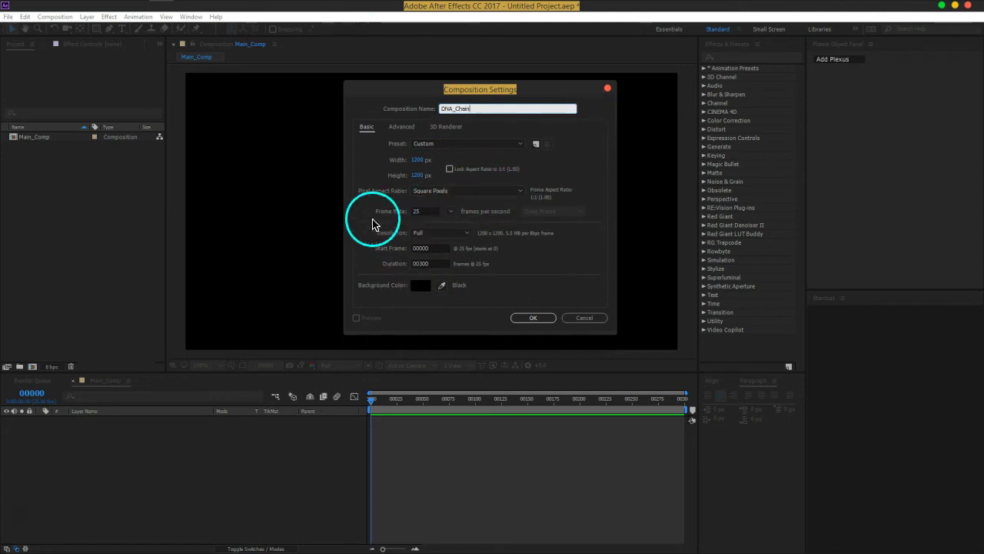
left_click(538, 319)
Zoom the DNA_Chain view to 50% and enlarge the viewer by shrinking the timeline
key("comma")
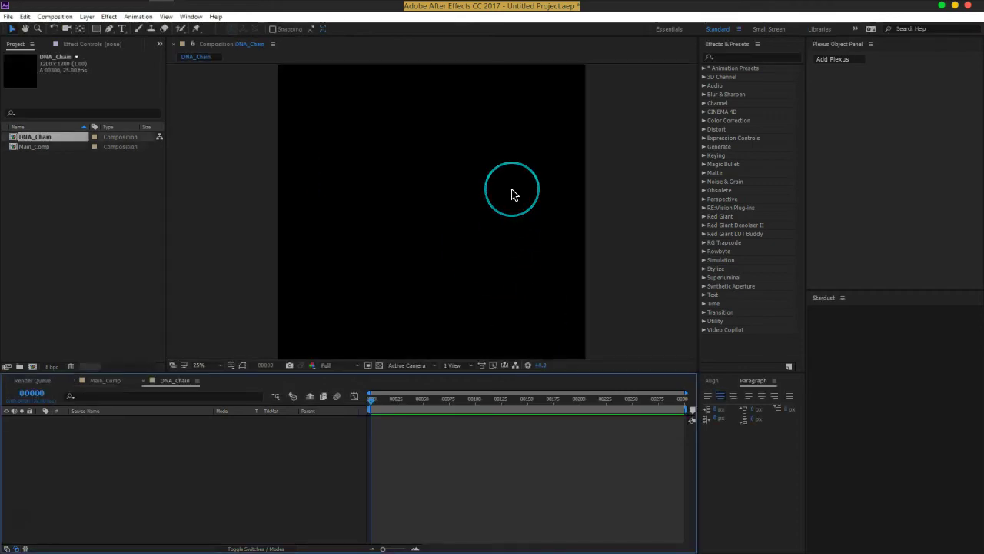
key("comma")
key("period")
key("period")
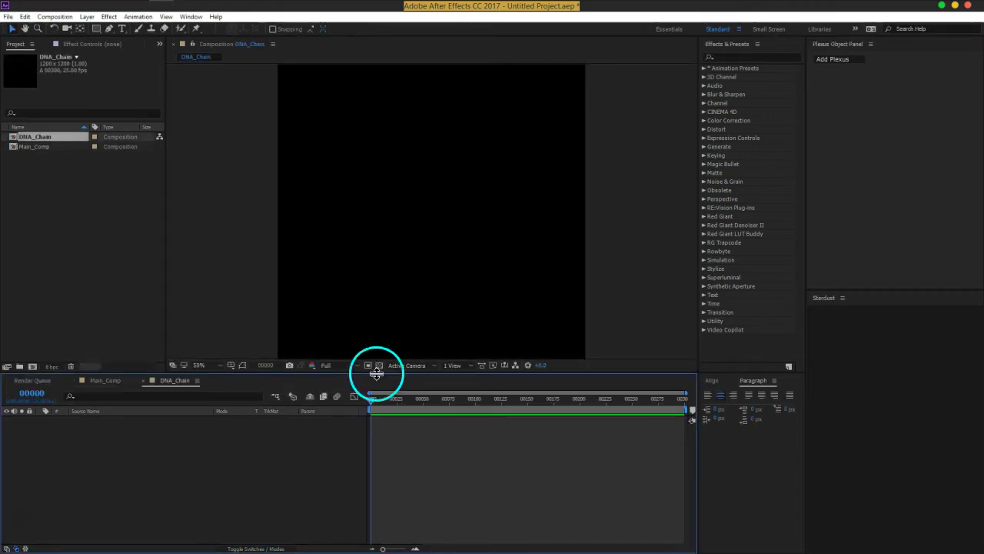
left_click_drag(364, 373, 365, 398)
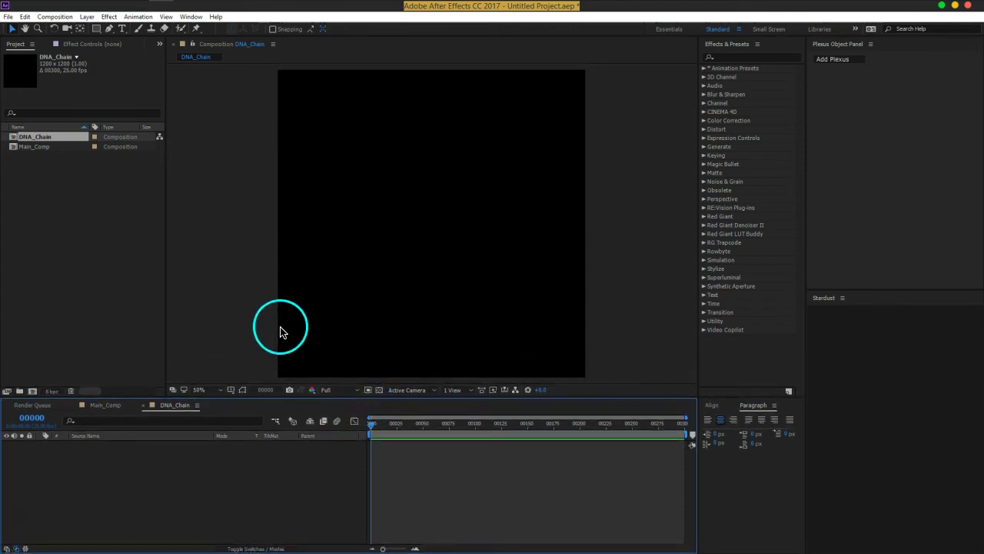
Add a solid layer named DNA with colour FFFFFF via Layer > New > Solid
left_click(88, 19)
left_click(89, 18)
left_click(88, 18)
mouse_move(182, 29)
left_click(204, 39)
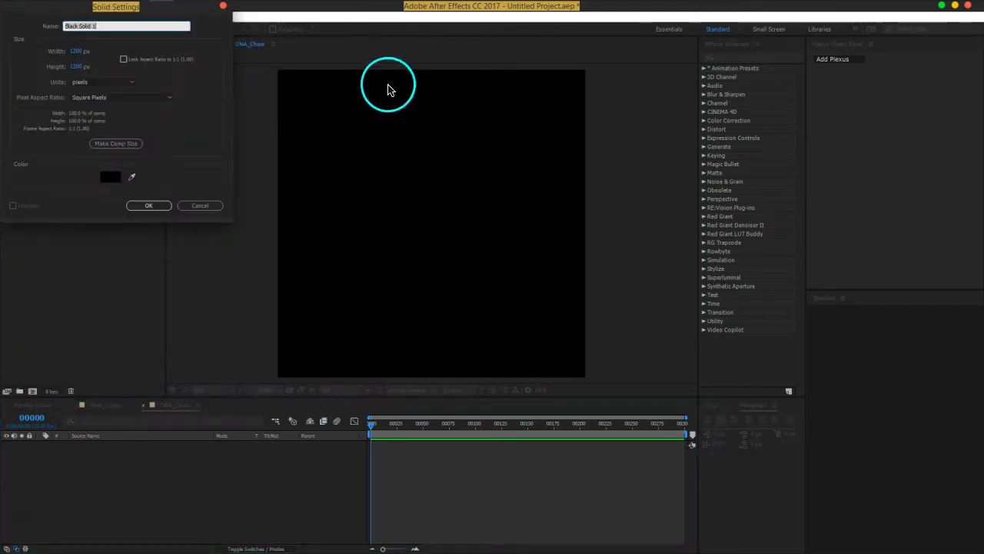
left_click_drag(146, 13, 514, 149)
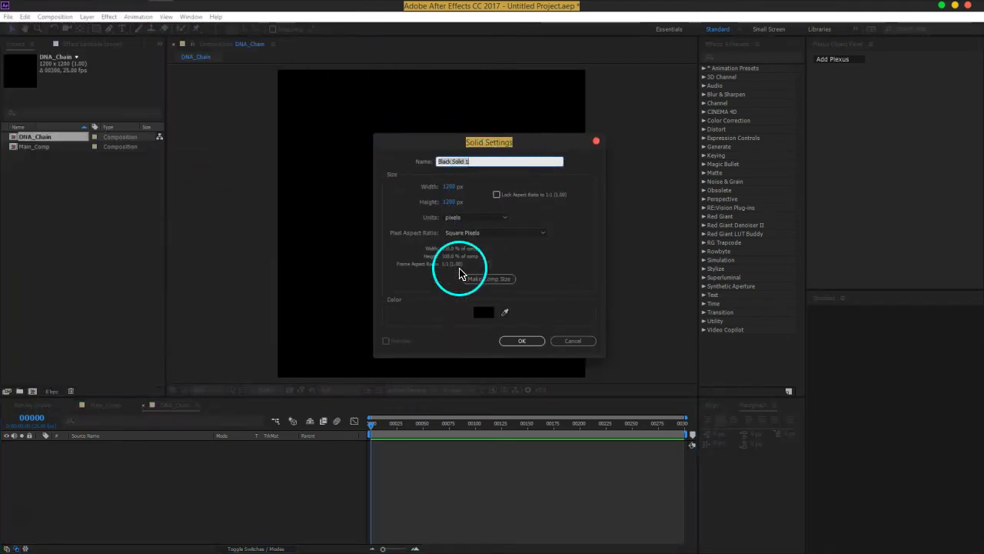
left_click(477, 315)
type("FFFFFF")
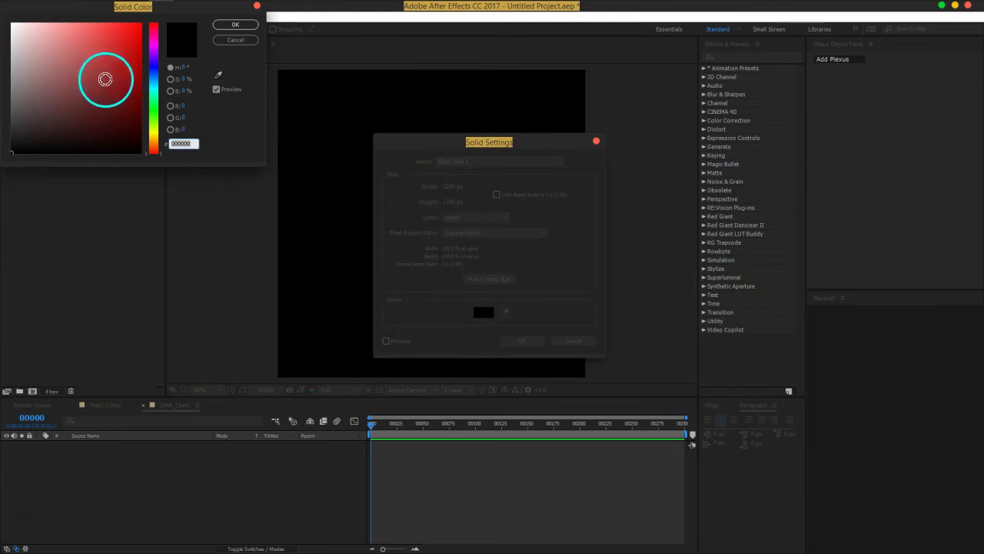
key("Return")
left_click(240, 29)
type("DNA")
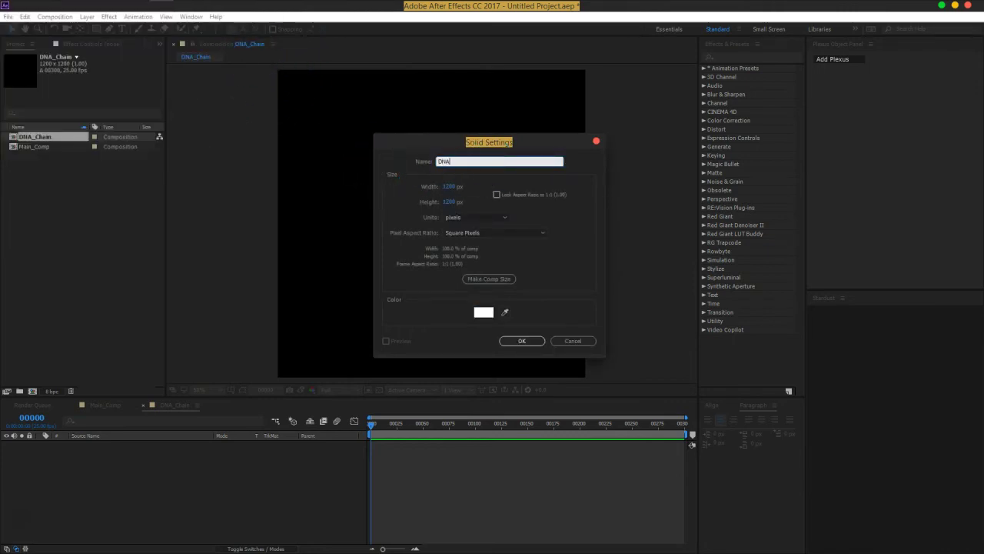
left_click(529, 342)
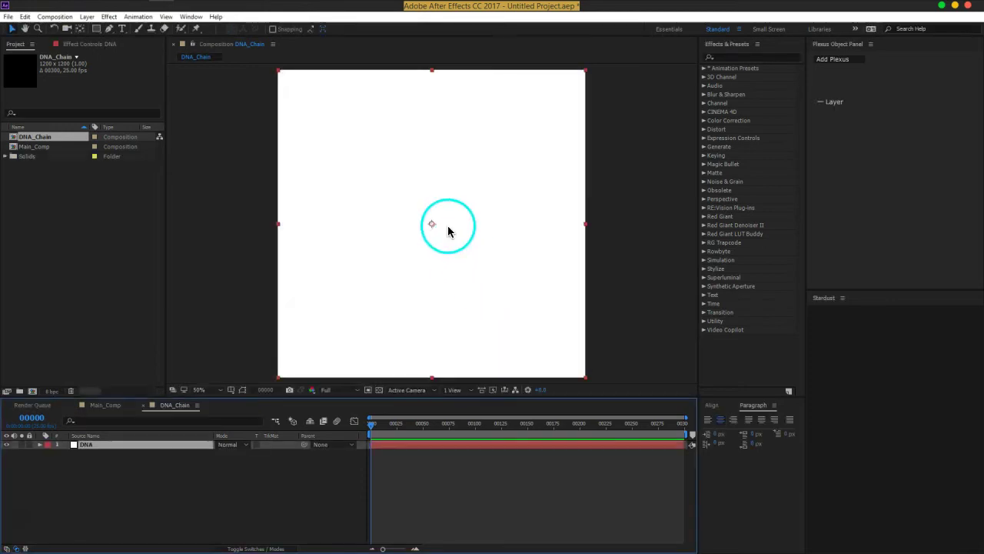
Draw a rectangular mask trimming the DNA solid to a horizontal white band
left_click(96, 29)
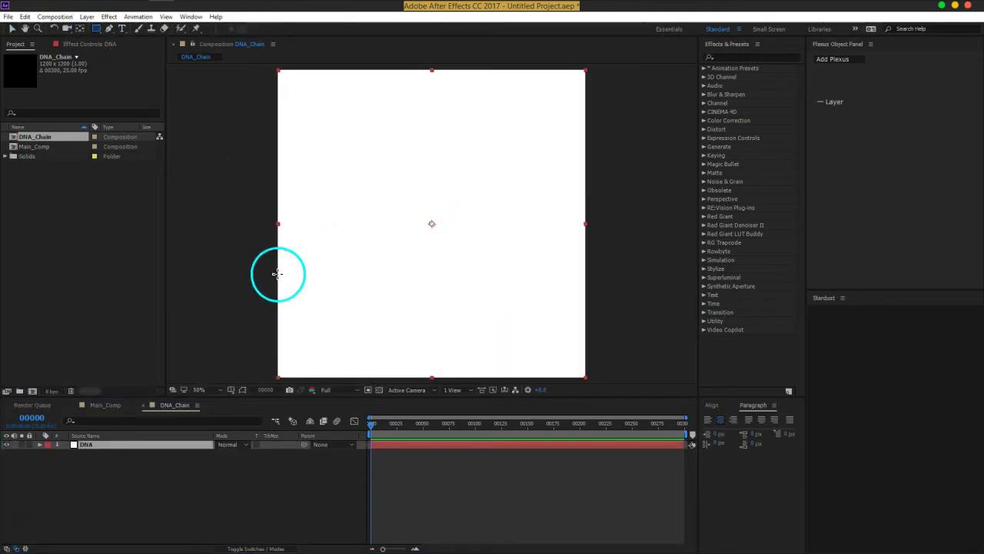
mouse_move(229, 200)
left_mouse_down()
mouse_move(616, 271)
mouse_move(639, 323)
mouse_move(626, 226)
mouse_move(623, 347)
mouse_move(605, 242)
mouse_move(617, 259)
left_mouse_up()
left_click(94, 535)
left_click(40, 444)
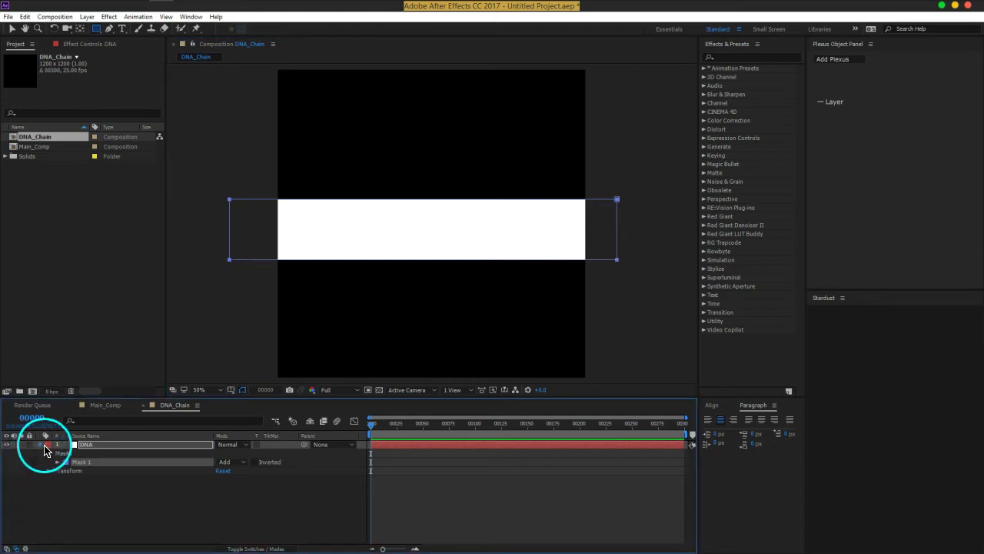
Pan the view to the band's left end and select the DNA layer
scroll(320, 209, "up", 3)
scroll(278, 230, "down", 1)
left_click_drag(277, 230, 333, 237)
left_click_drag(277, 182, 310, 182)
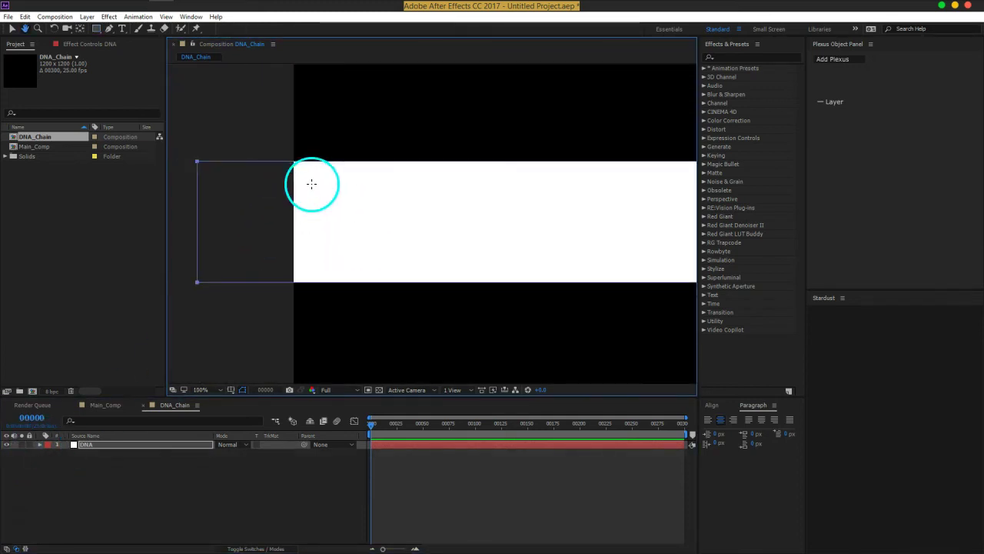
left_click(98, 446)
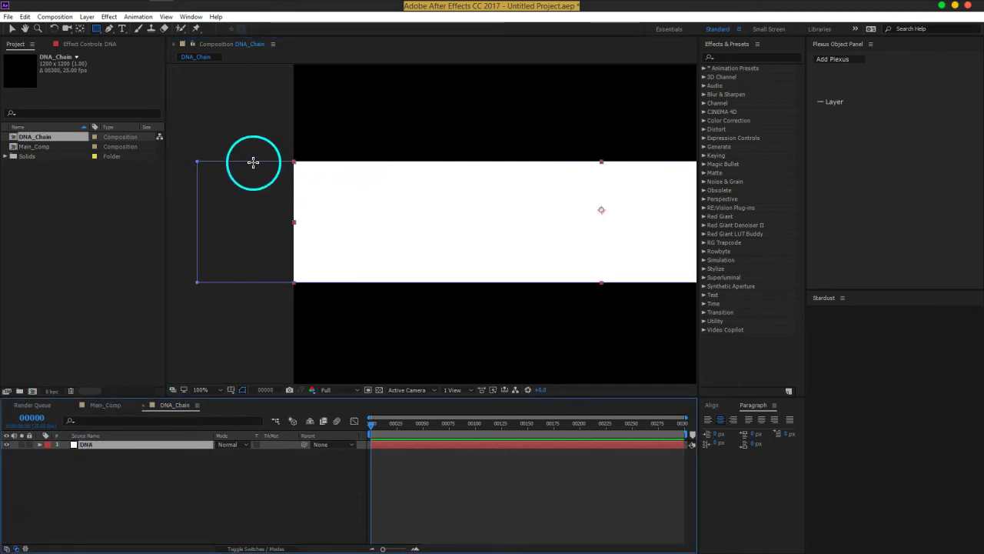
Show rulers with Ctrl+R and drag guides to the white strip's top and bottom edges
key("ctrl+r")
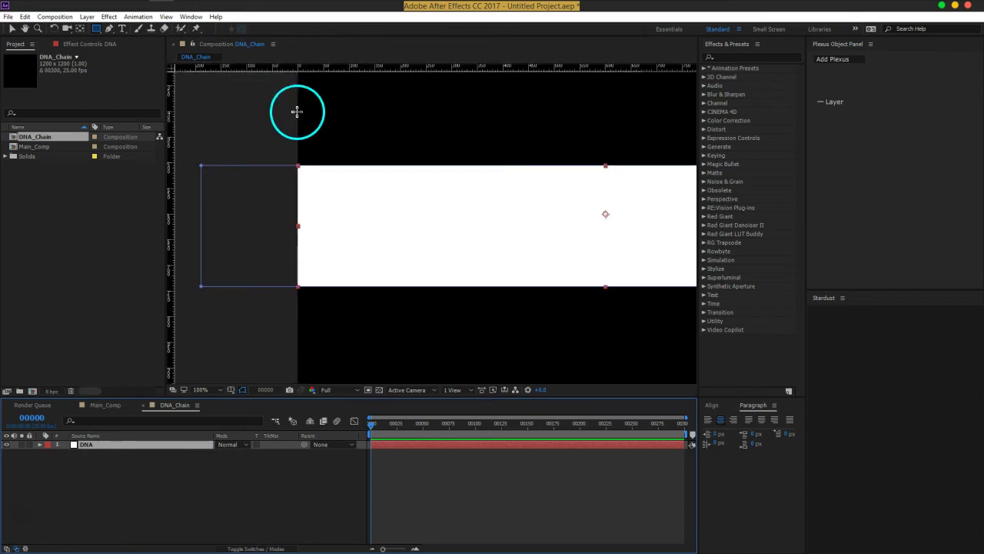
left_click_drag(343, 70, 336, 172)
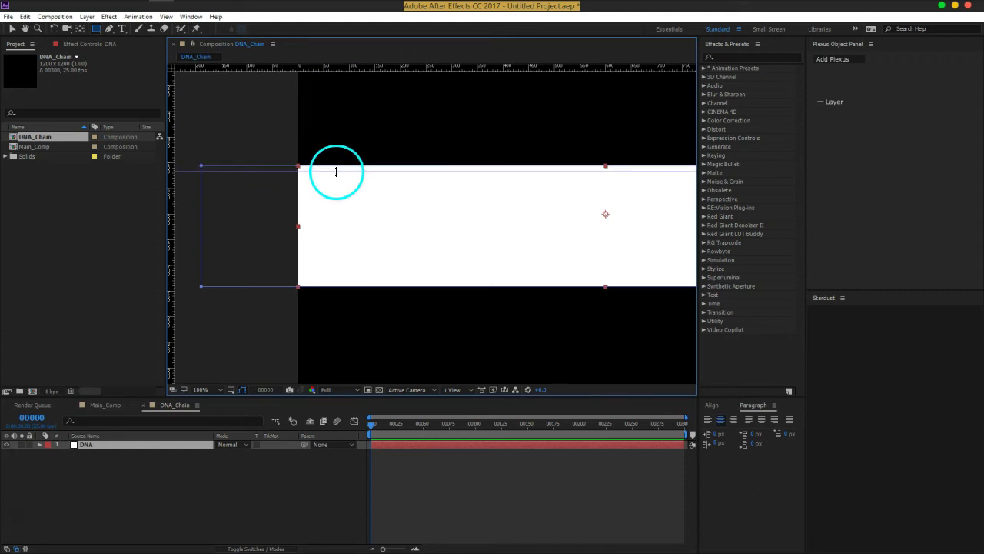
left_click_drag(336, 172, 337, 178)
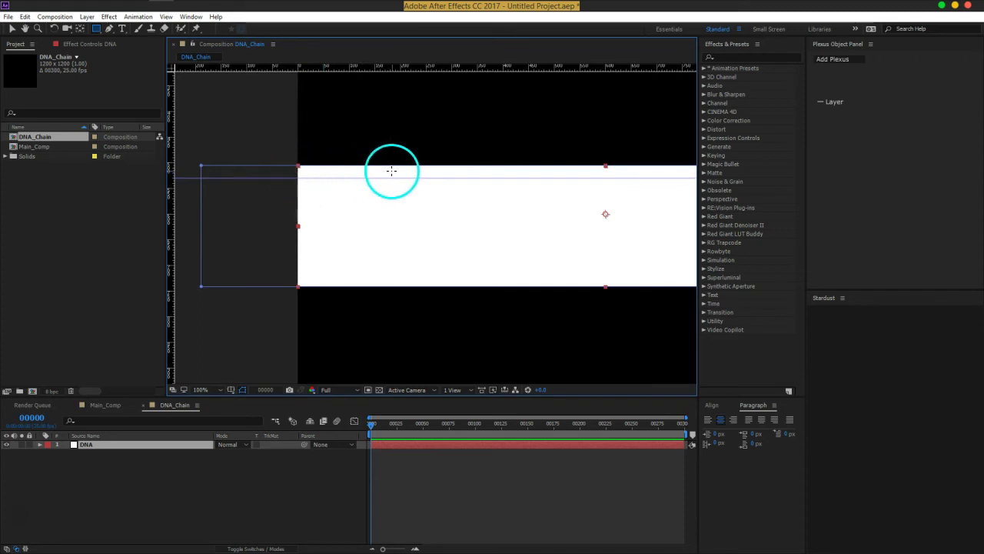
left_click_drag(404, 68, 404, 274)
mouse_move(271, 273)
left_mouse_down()
mouse_move(213, 242)
mouse_move(298, 177)
left_mouse_up()
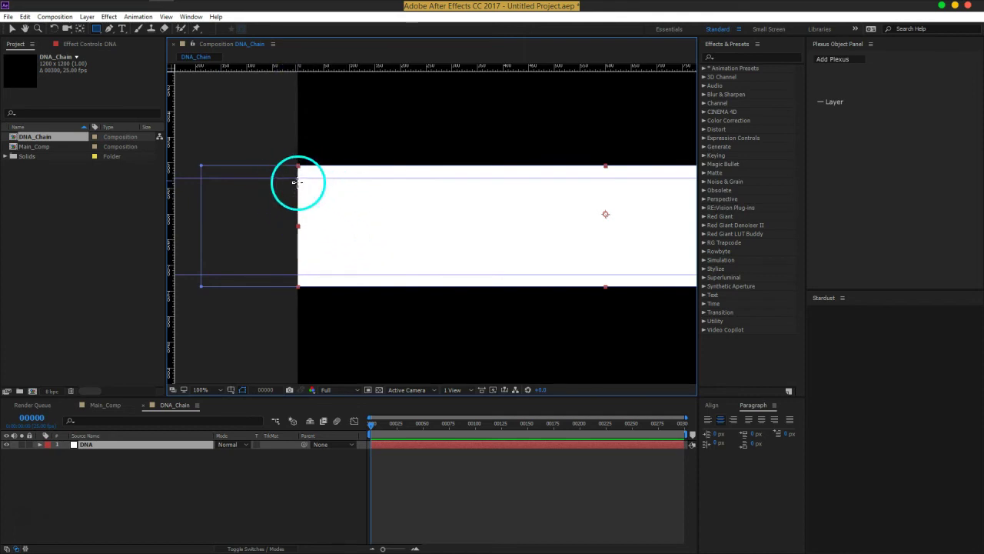
Check the View menu's guide options, then deselect the DNA layer
left_click(166, 17)
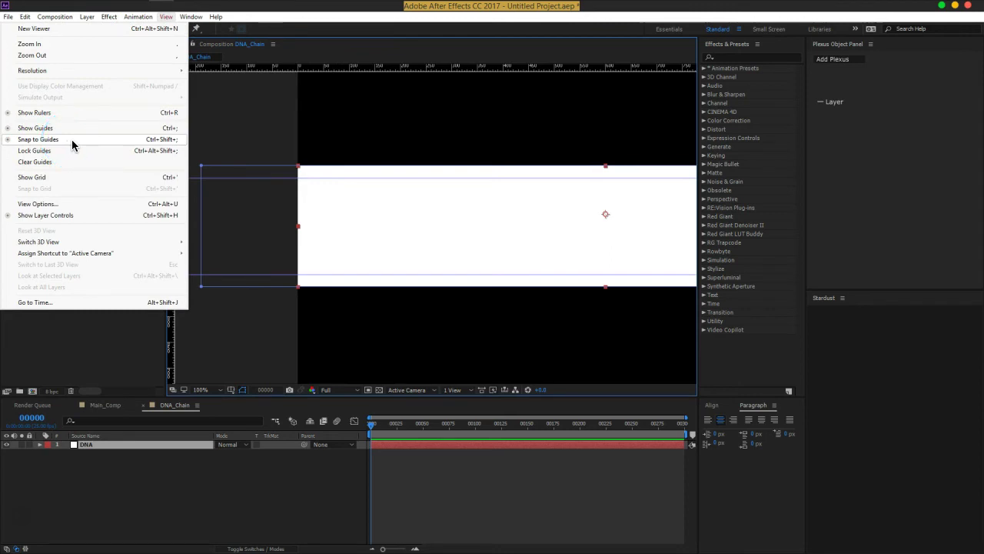
left_click(182, 478)
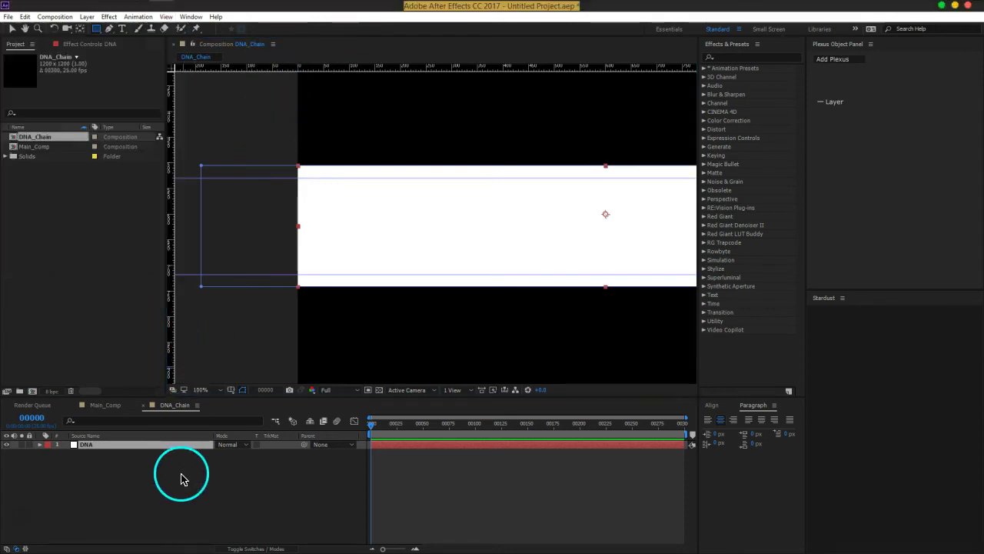
left_click(182, 478)
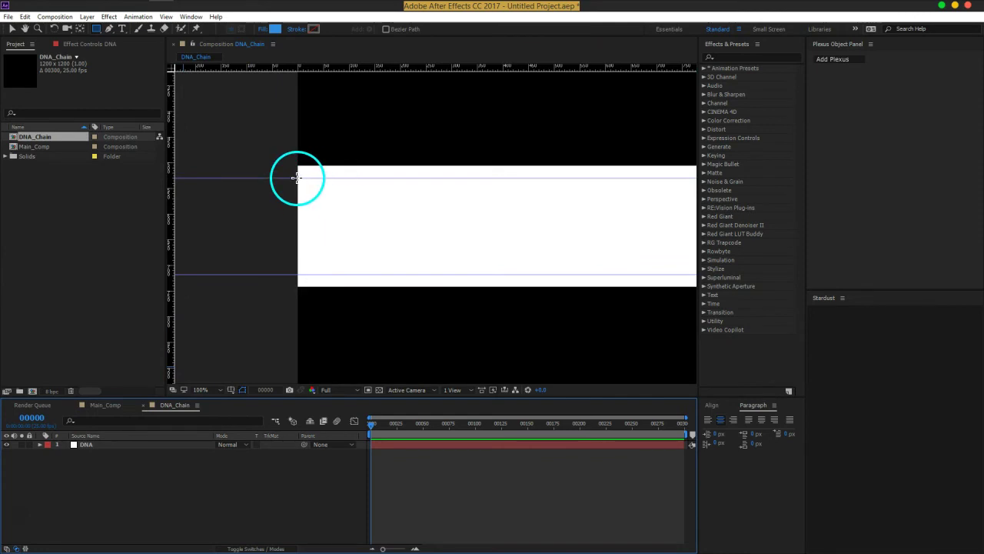
Undo the stray shape layer, then draw a rectangle mask on the DNA layer at the strip's left end
left_click_drag(299, 177, 328, 274)
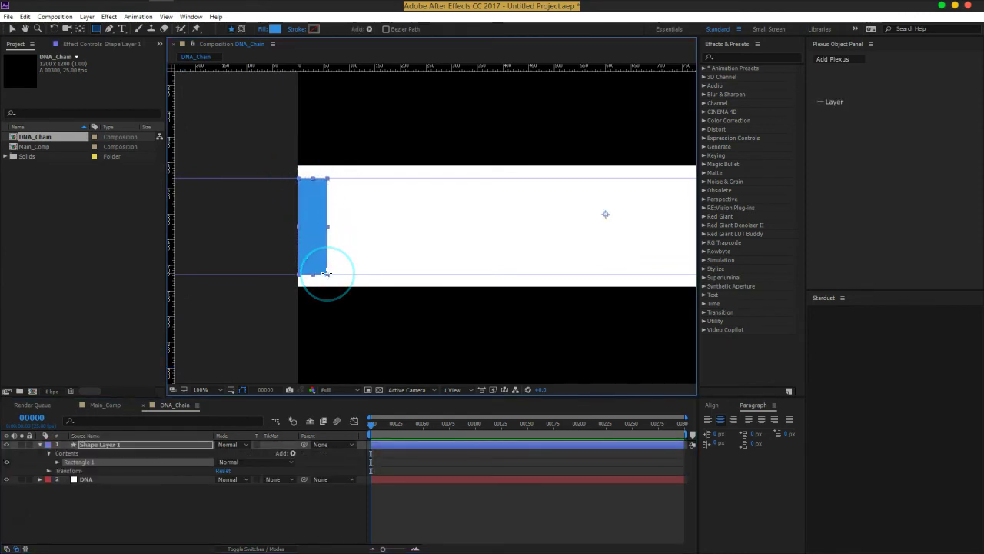
key("ctrl+z")
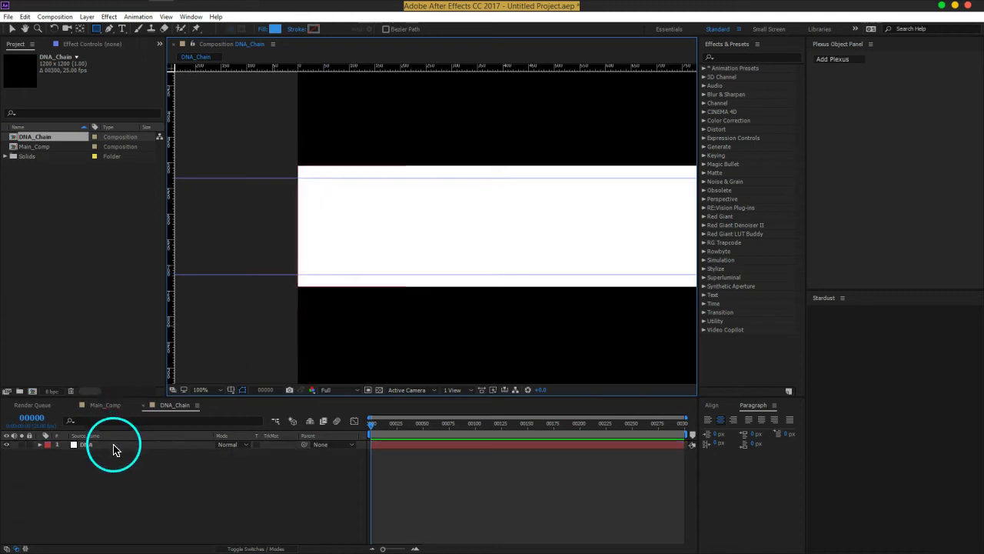
left_click(113, 450)
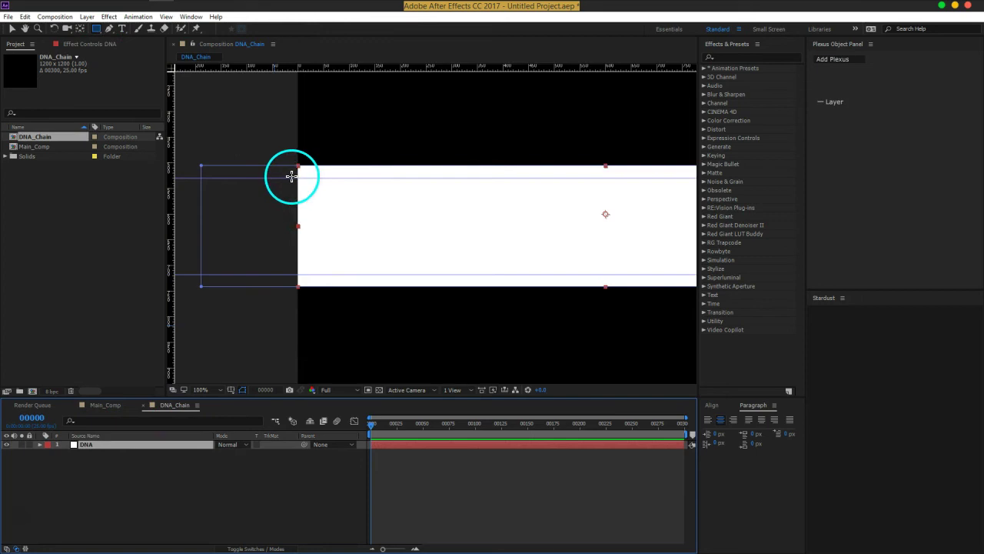
left_click_drag(289, 178, 310, 274)
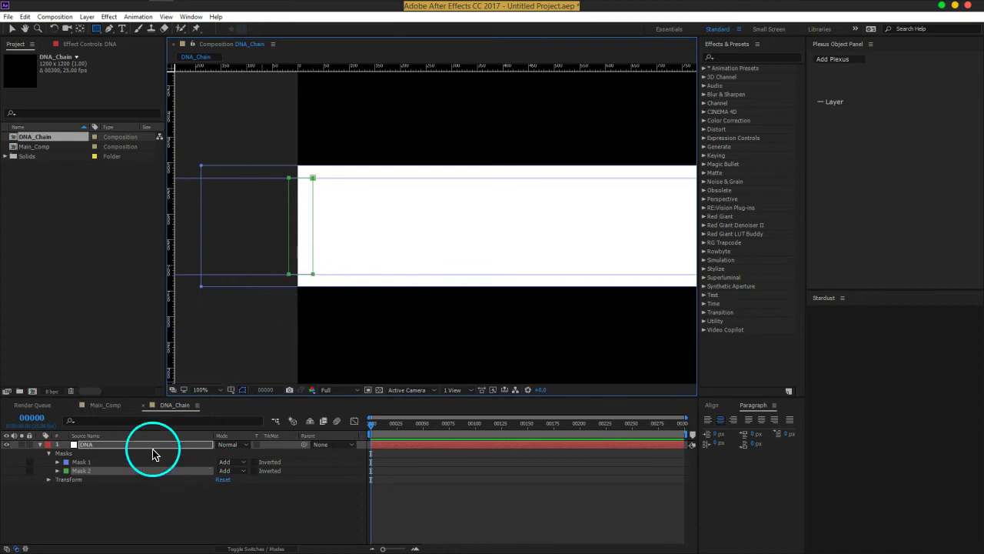
Delete the unwanted Mask 2, redraw a narrow mask across the left end, and set it to Subtract
left_click(126, 463)
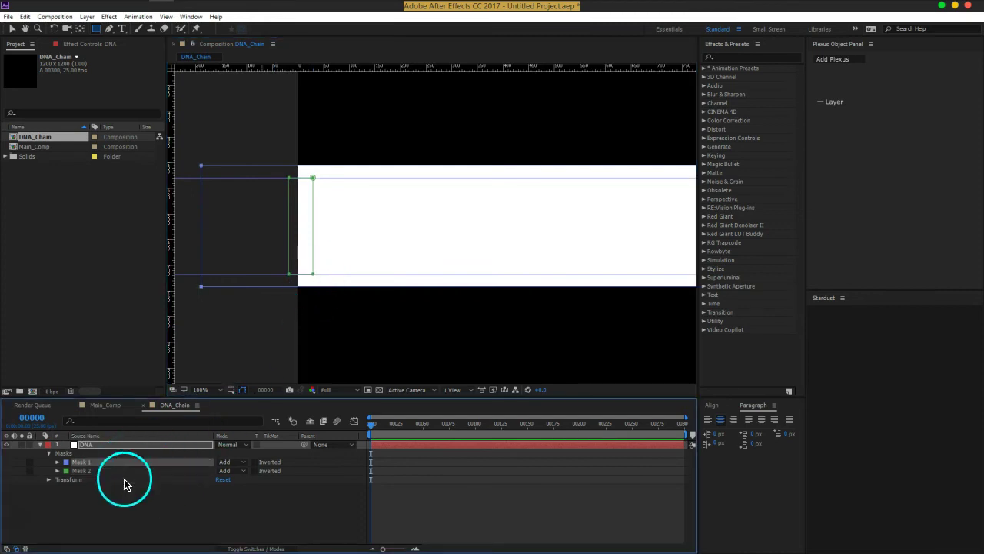
left_click(97, 472)
key("Delete")
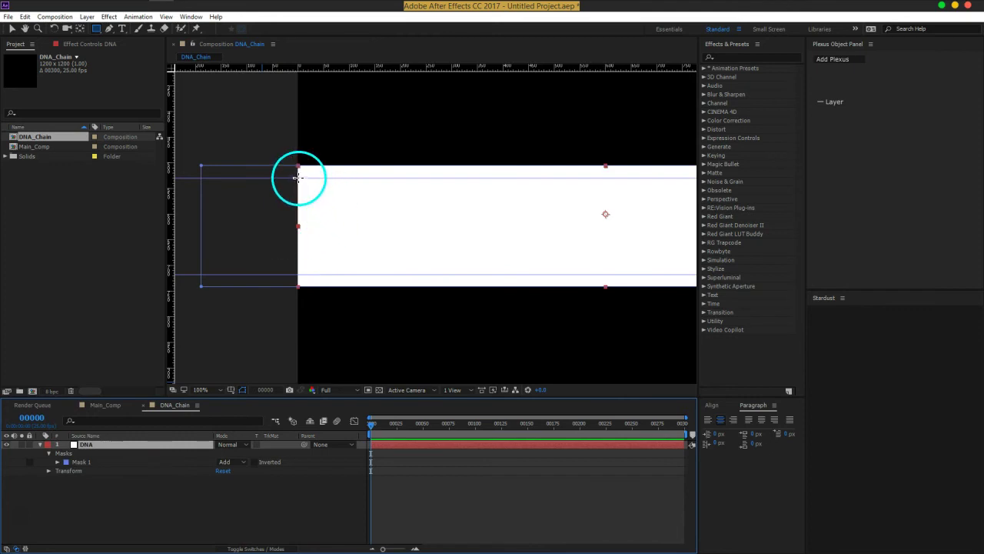
left_click_drag(298, 178, 319, 274)
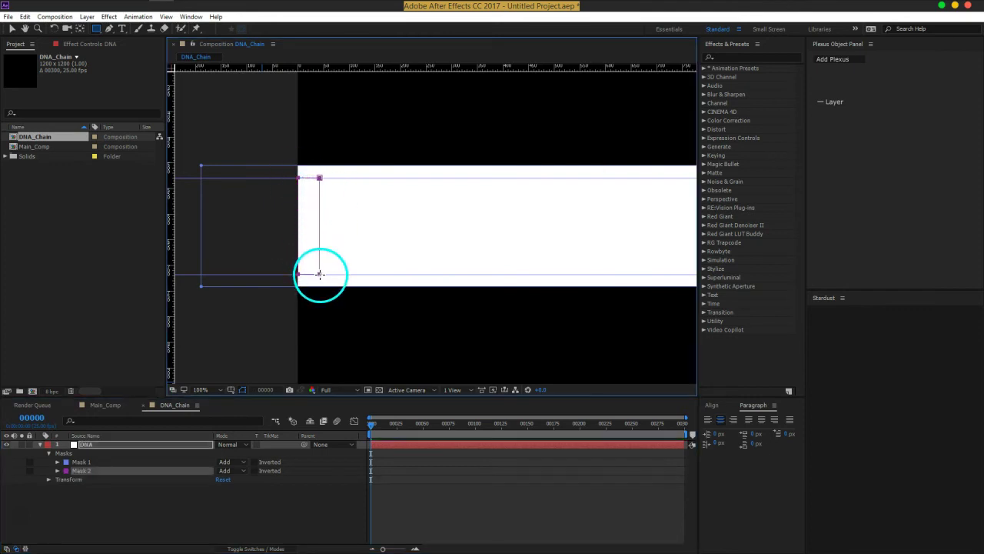
left_click(228, 470)
left_click(245, 415)
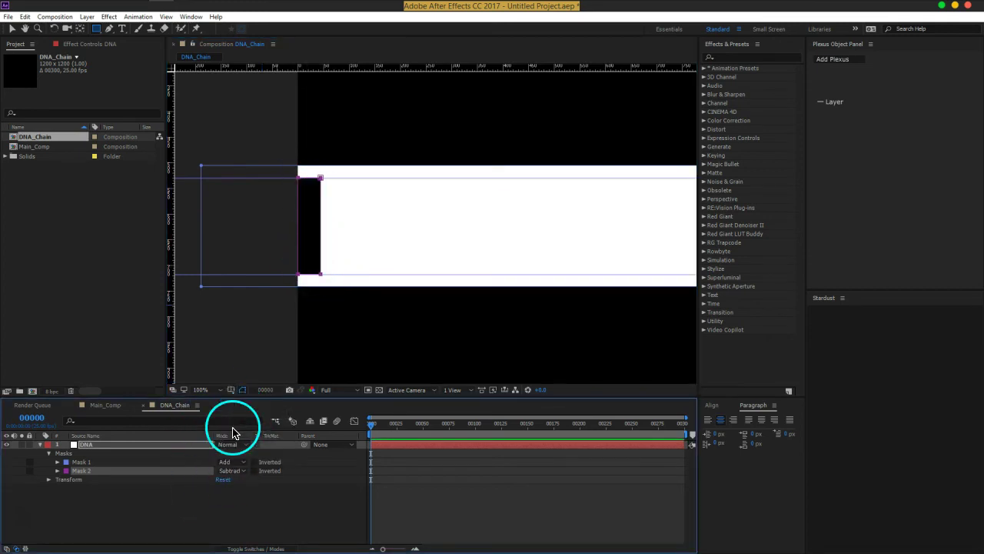
left_click(158, 501)
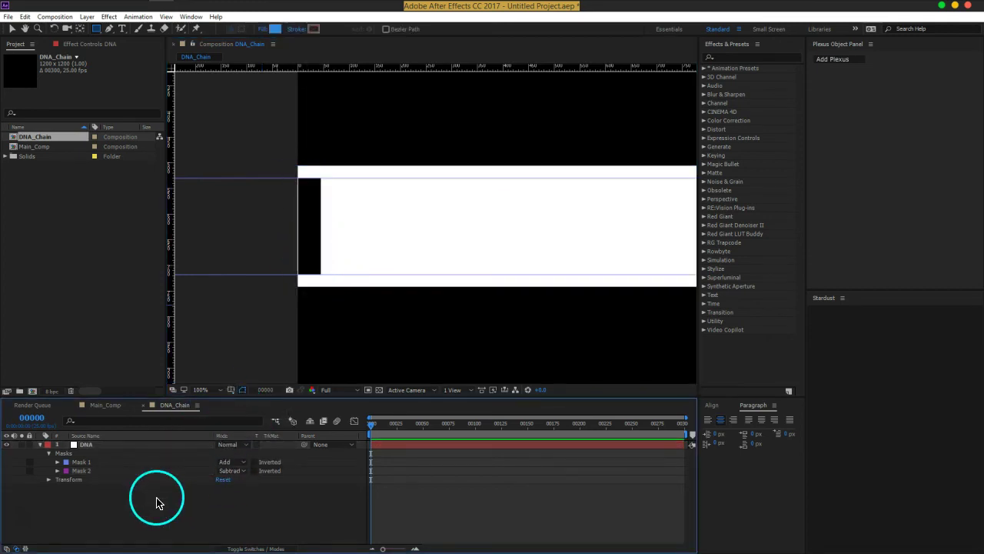
Zoom in on the cut gap and select Mask 2 in the viewer
left_click(100, 471)
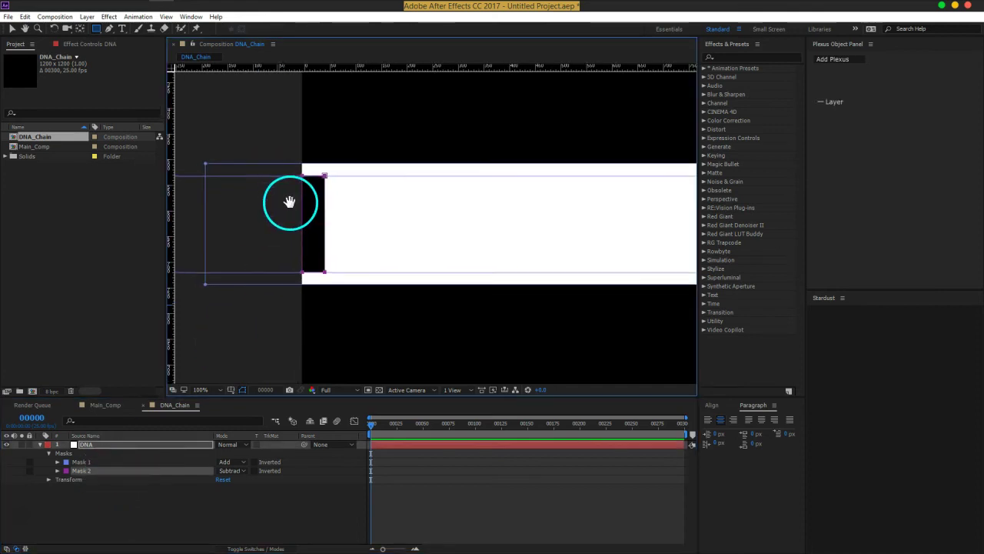
scroll(289, 202, "up", 1)
left_click_drag(250, 173, 411, 204)
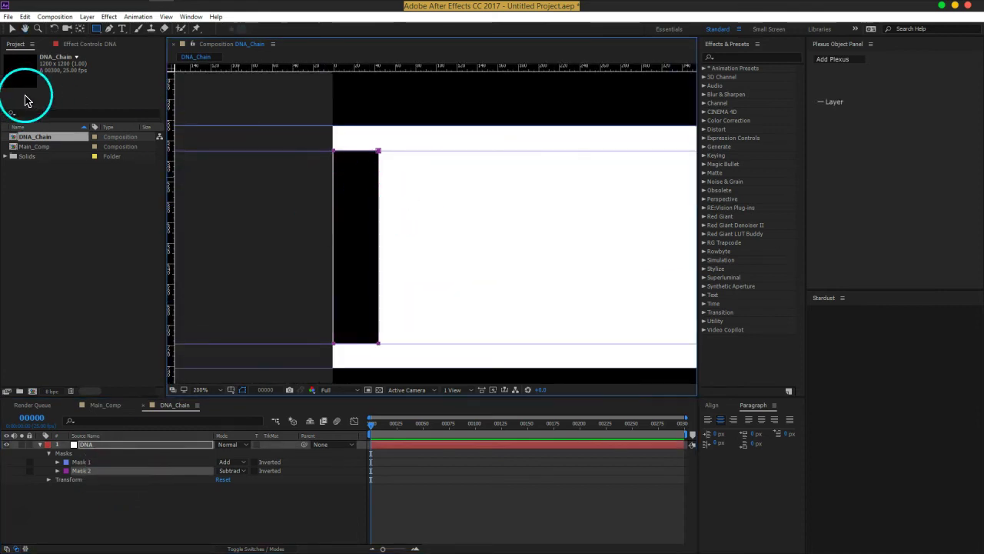
key("v")
left_click(323, 176)
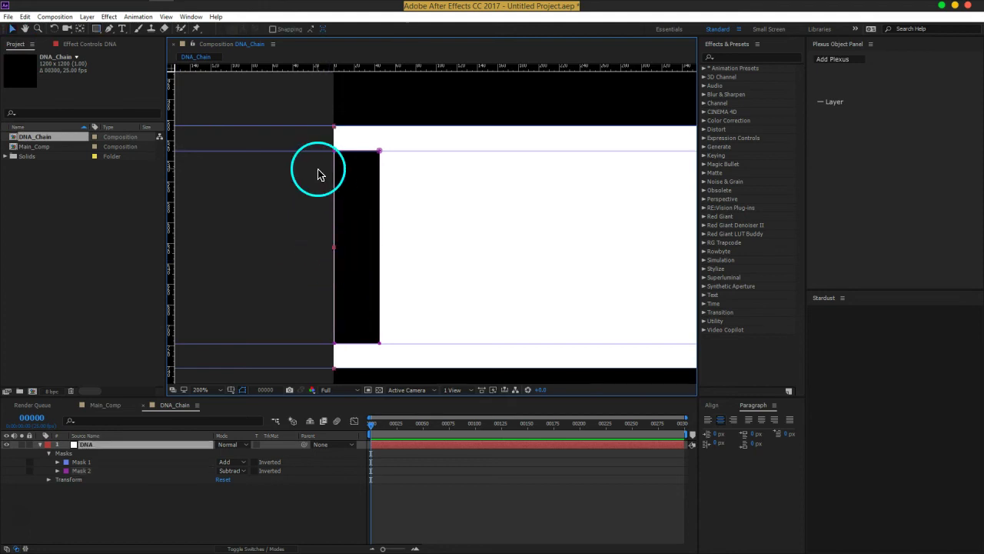
left_click(332, 156)
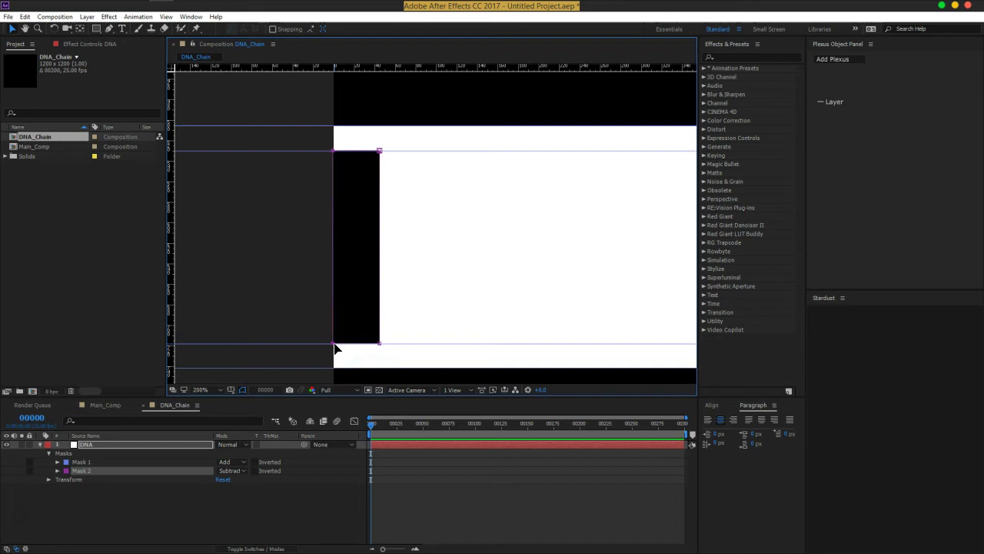
left_click_drag(113, 489, 105, 475)
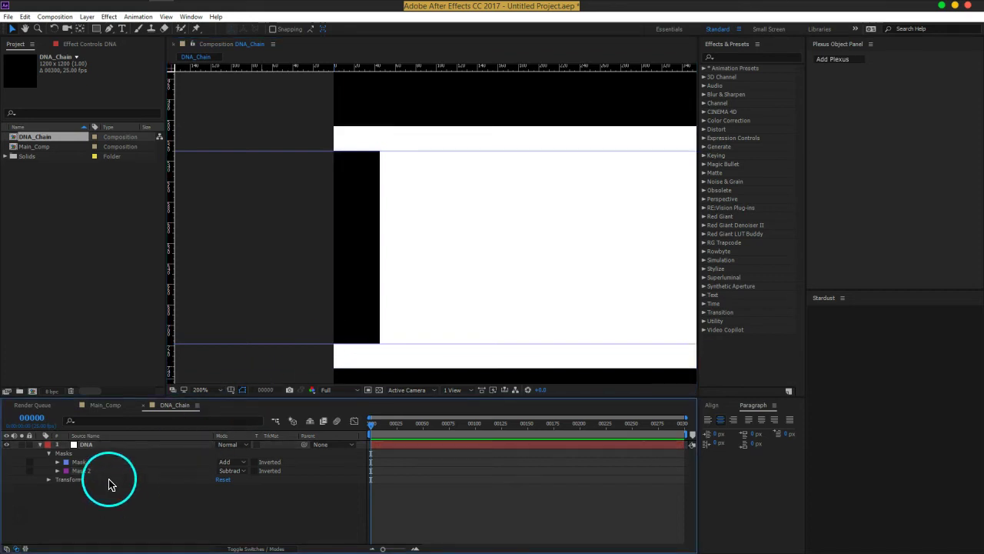
Duplicate Mask 2 as Mask 3 and nudge it three steps right in Free Transform
key("ctrl+d")
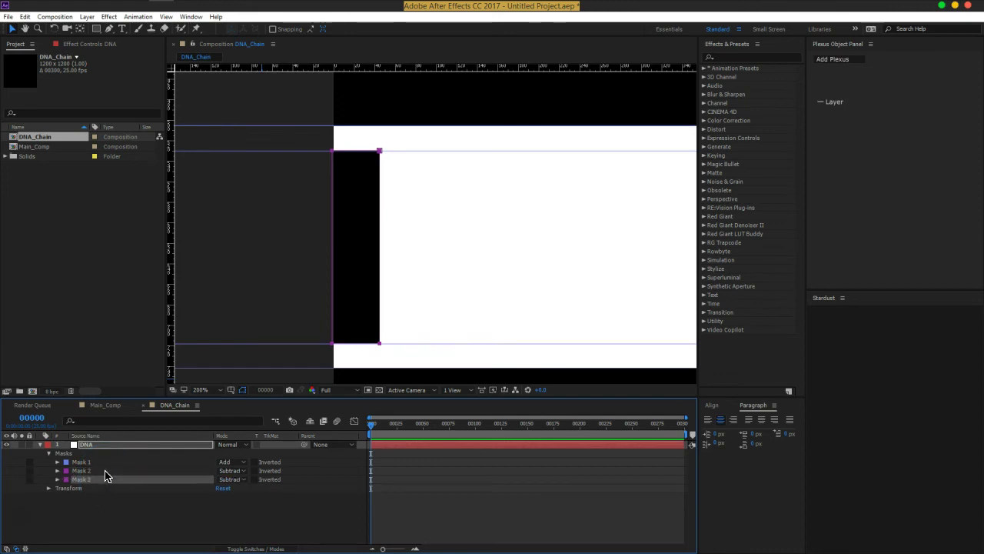
left_click_drag(388, 293, 379, 290)
double_click(379, 293)
key("Right")
key("Right")
key("Right")
key("Right")
key("Right")
key("Right")
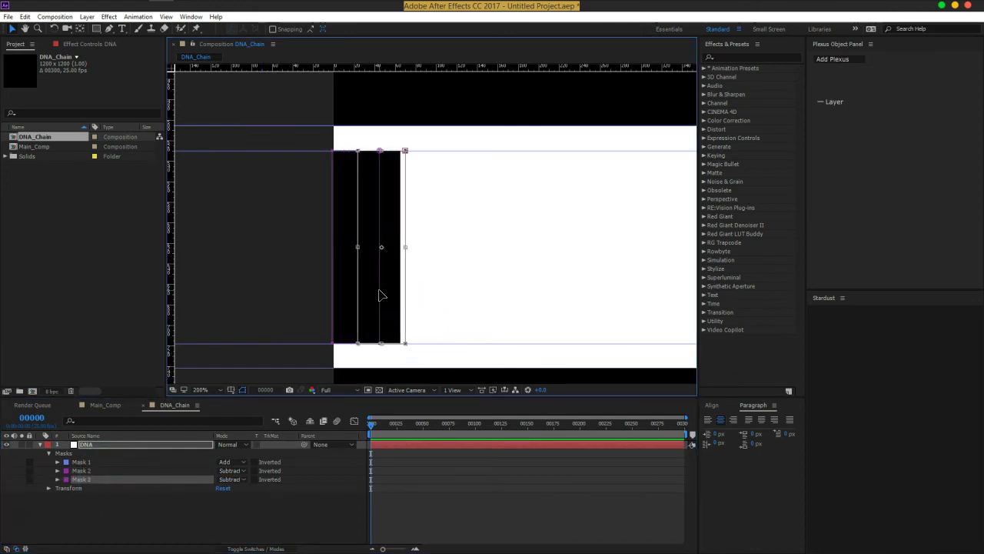
key("Right")
key("Right")
key("Right")
key("Right")
key("Right")
key("Right")
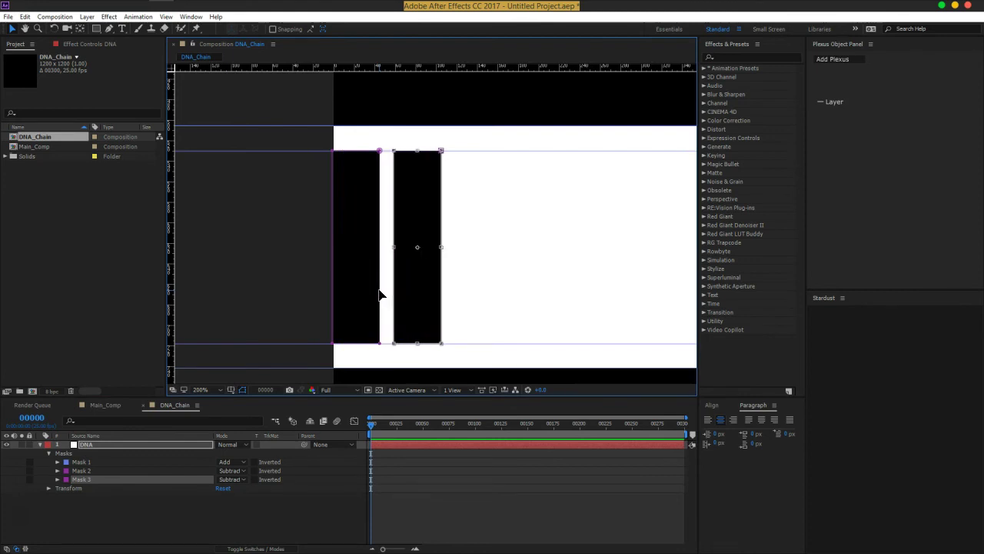
key("Right")
key("Right")
key("Right")
Select Mask 3 in the timeline and open the Edit menu
scroll(406, 208, "down", 2)
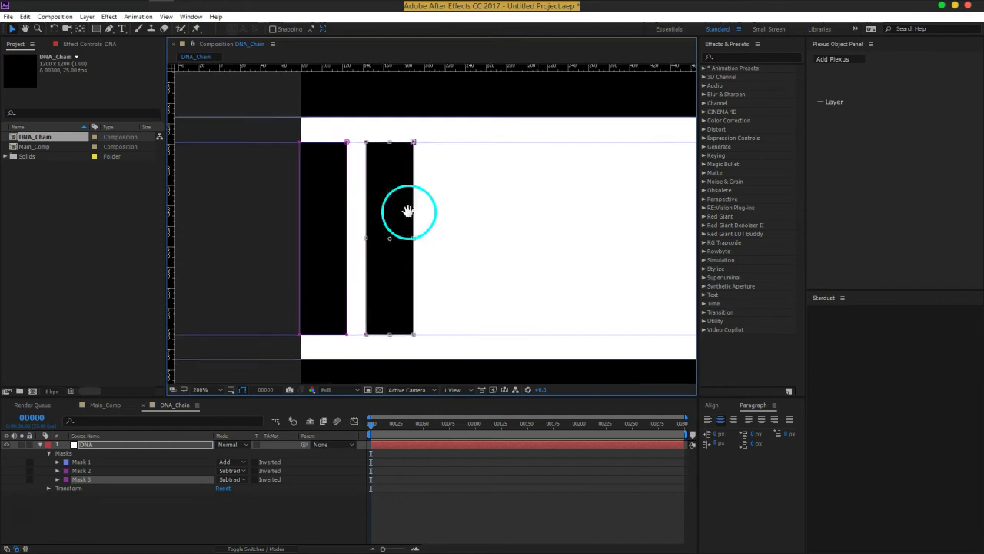
scroll(408, 209, "down", 2)
scroll(374, 212, "up", 2)
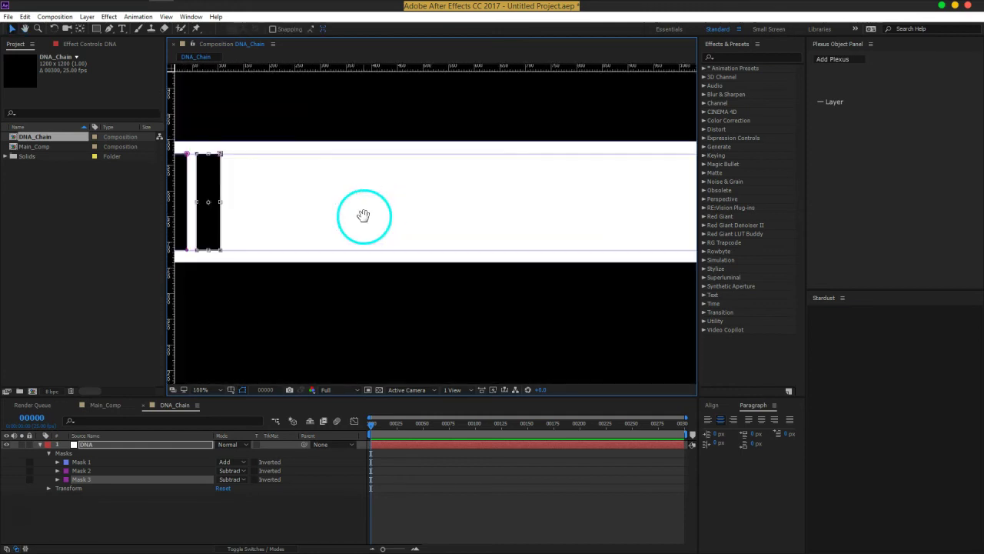
left_click(94, 517)
left_click(94, 481)
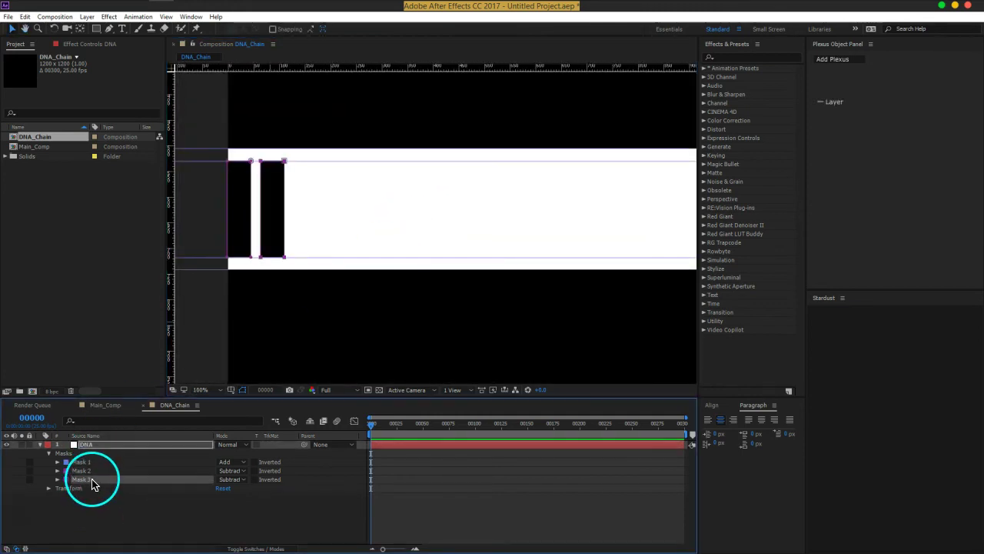
left_click(25, 16)
mouse_move(66, 317)
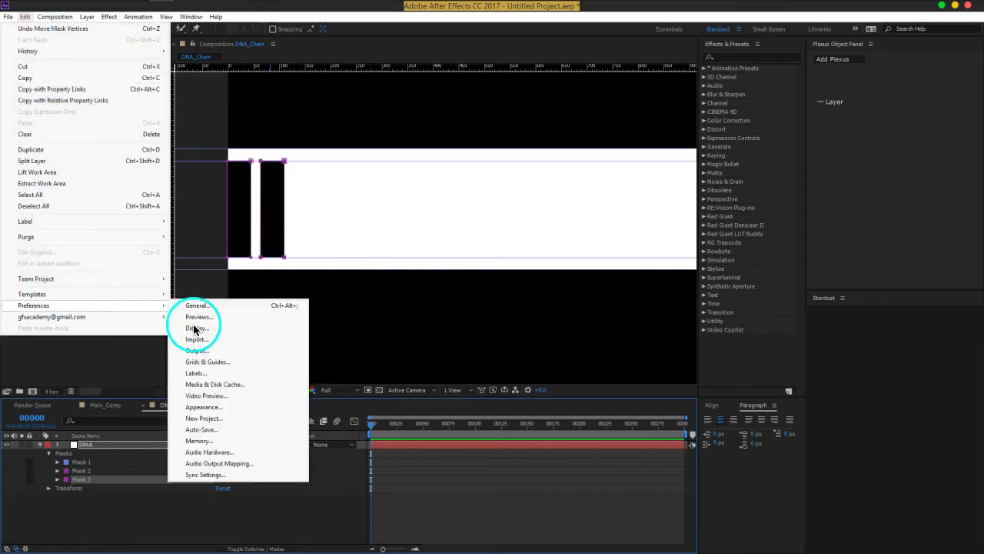
Save the project to the Desktop as DNA_Tut.aep
left_click(111, 515)
key("ctrl+s")
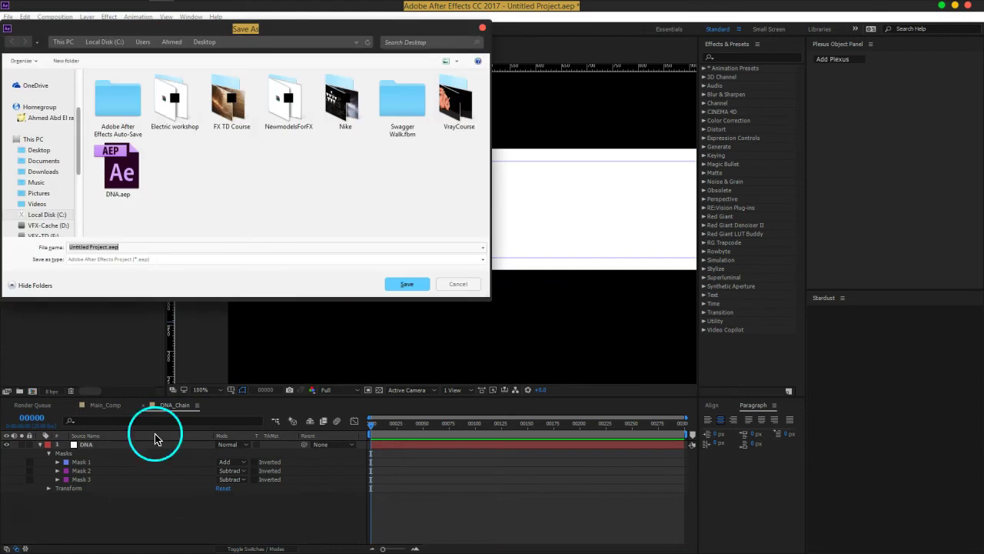
type("DN")
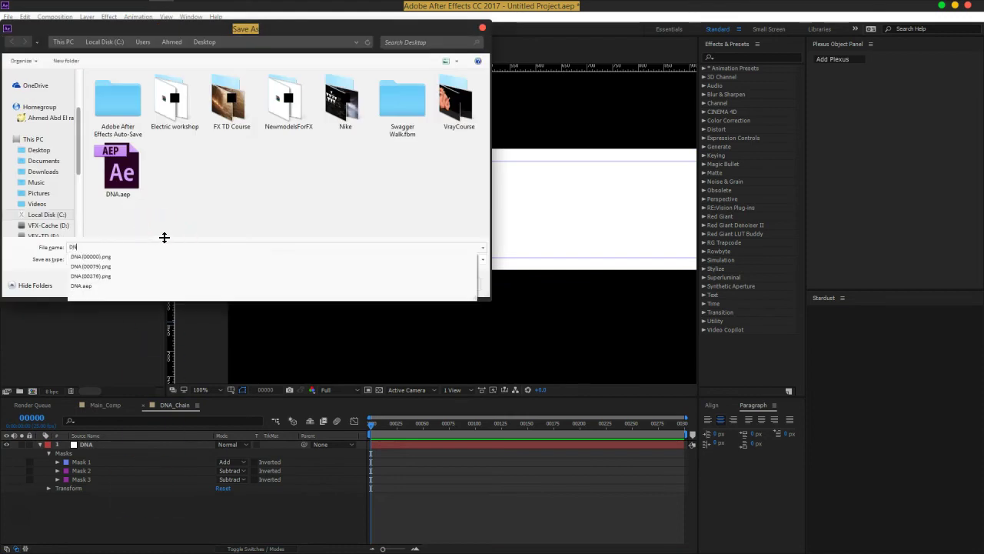
type("A_Tut")
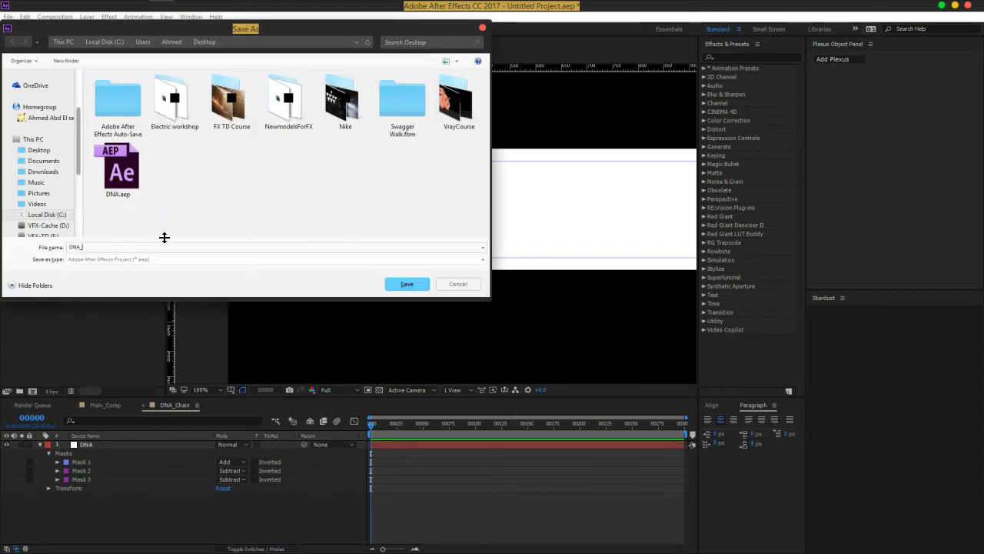
left_click(422, 283)
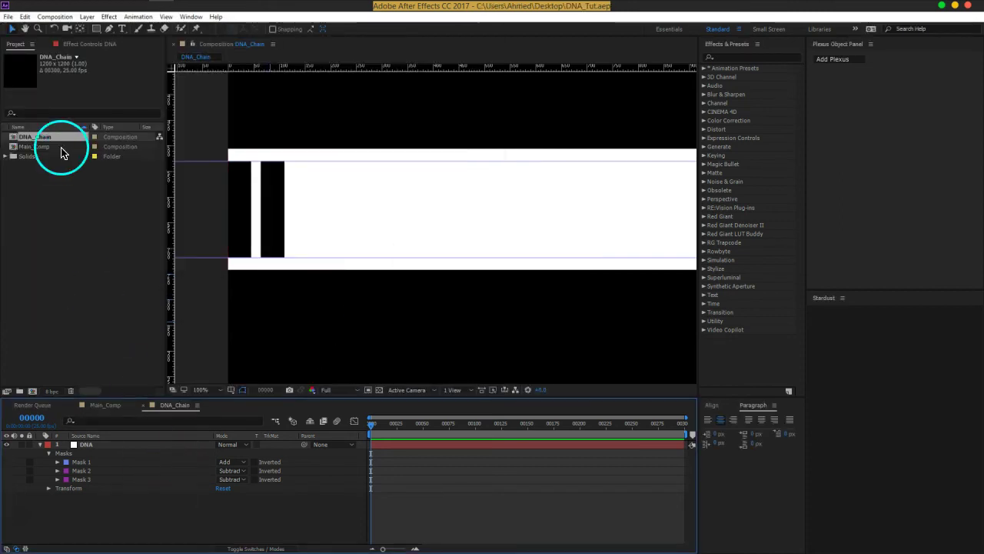
Enable Cycle Mask Colors in the Appearance preferences and close Preferences
left_click(21, 18)
mouse_move(125, 310)
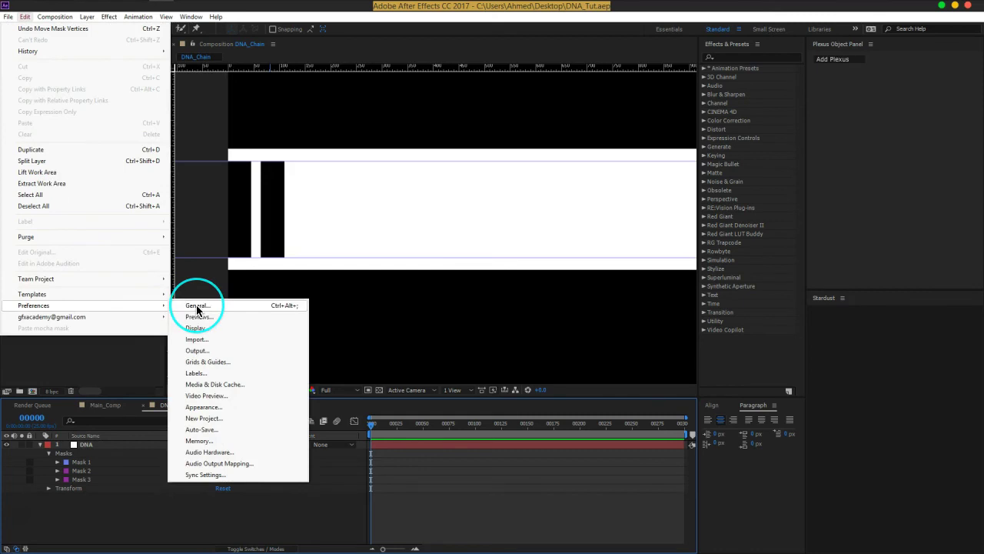
left_click(195, 308)
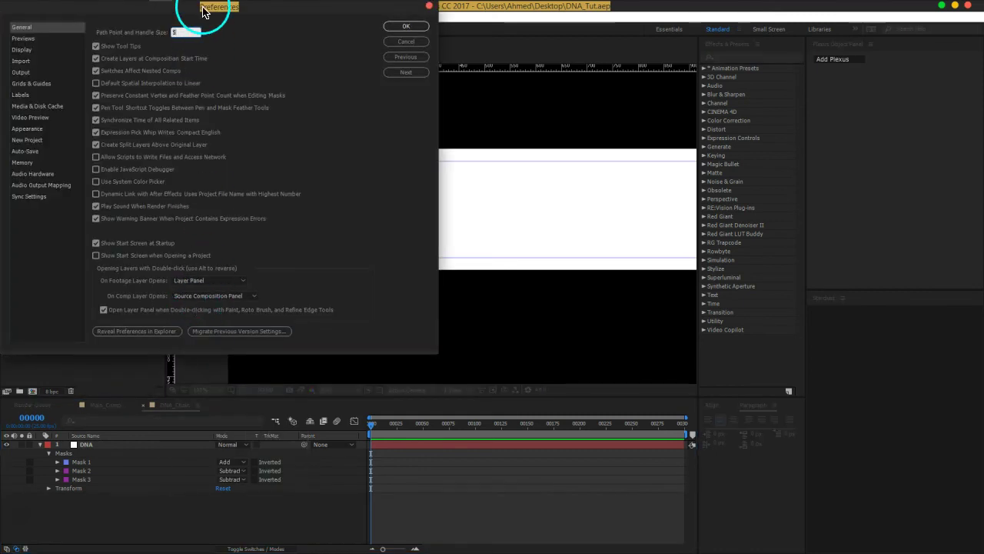
left_click_drag(201, 6, 347, 50)
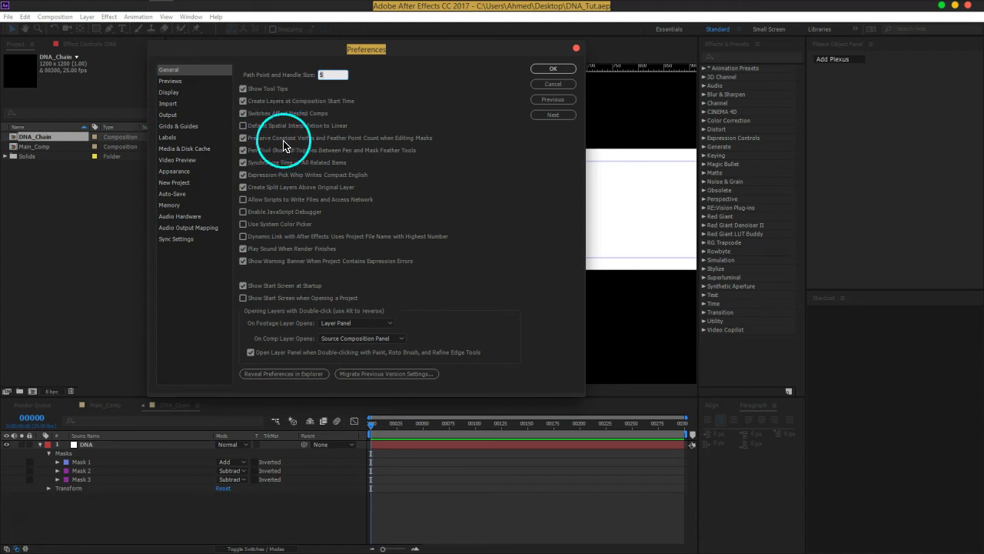
left_click(192, 171)
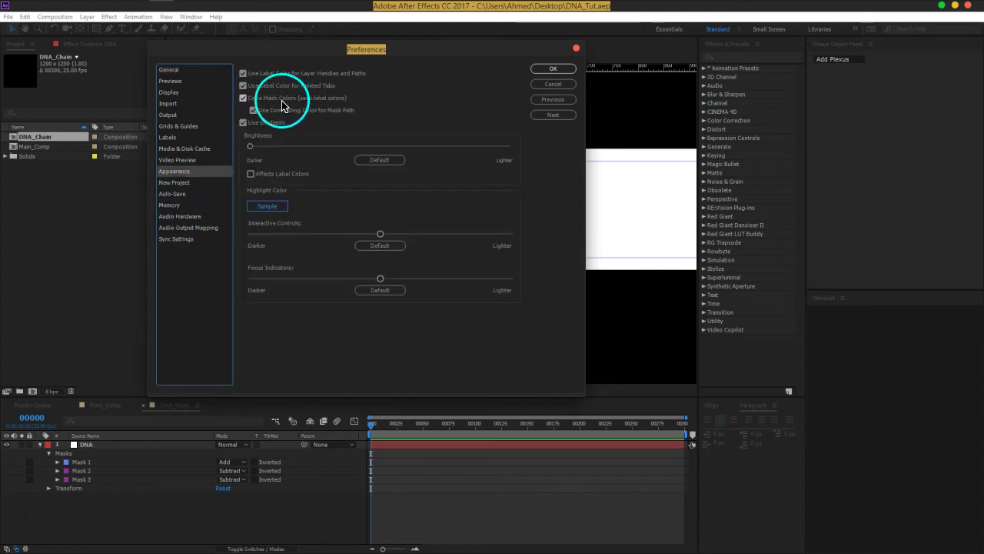
left_click(549, 71)
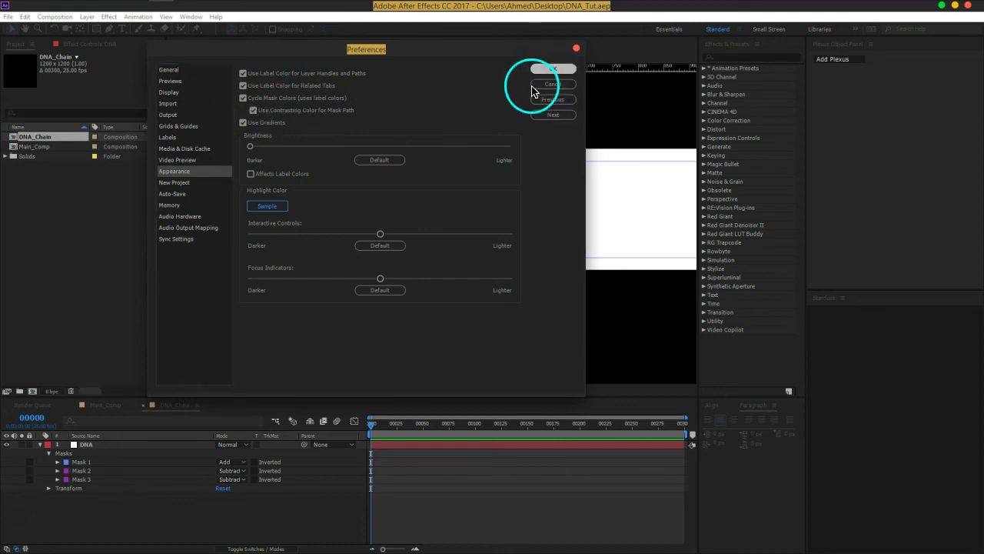
left_click(136, 513)
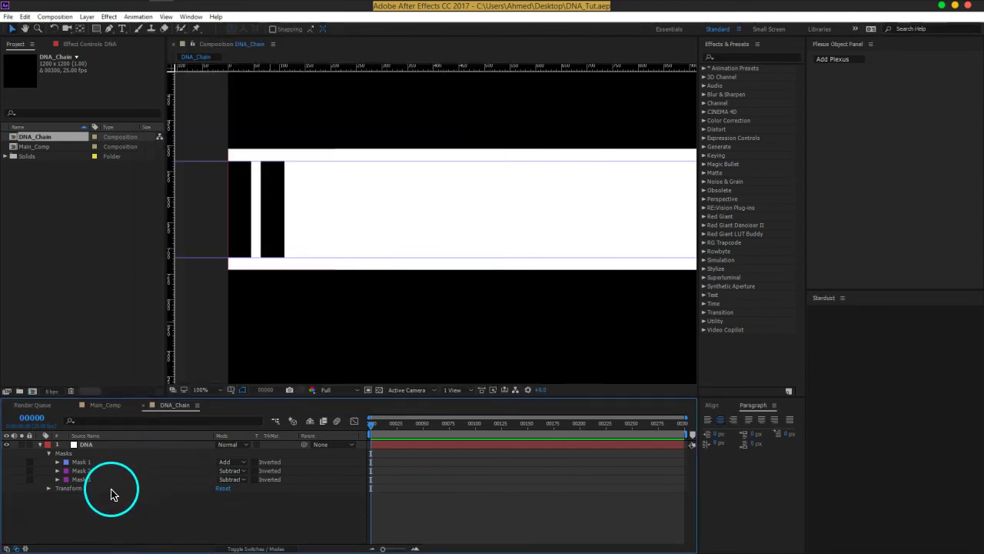
Duplicate Mask 3 and shift the copy right to make a third gap
left_click(110, 489)
left_click(110, 480)
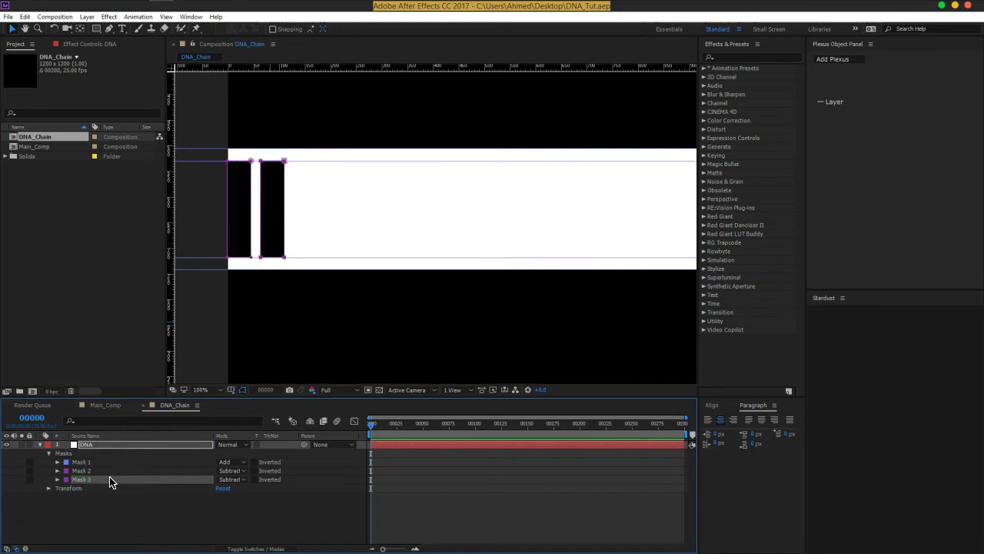
key("ctrl+d")
double_click(280, 214)
key("shift+Right")
key("shift+Right")
key("shift+Right")
key("shift+Right")
key("shift+Right")
key("shift+Right")
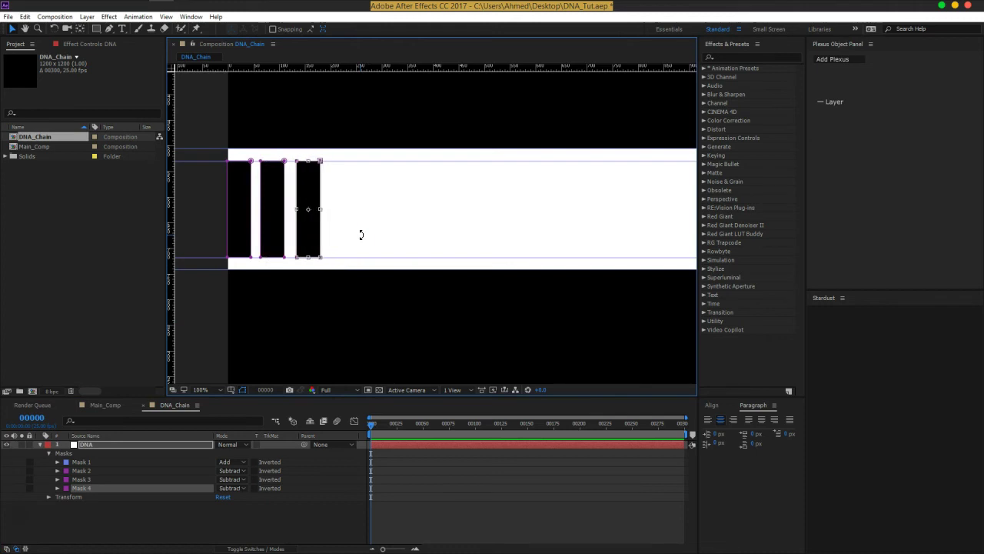
key("shift+Left")
key("shift+Right")
Duplicate Masks 3–4 and shift the pair right, then duplicate the four masks Mask 3–6
left_click(87, 479)
left_click(88, 488, "shift")
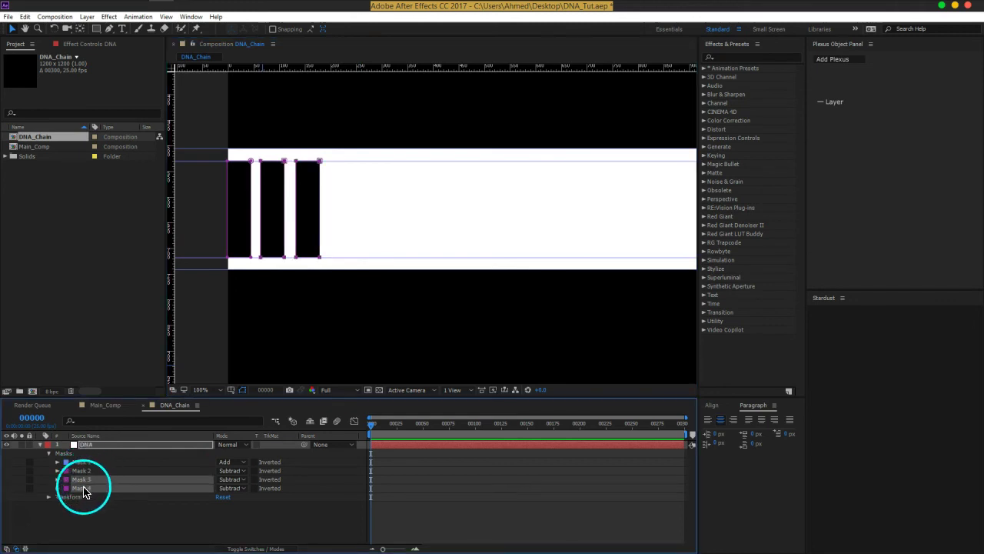
key("ctrl+d")
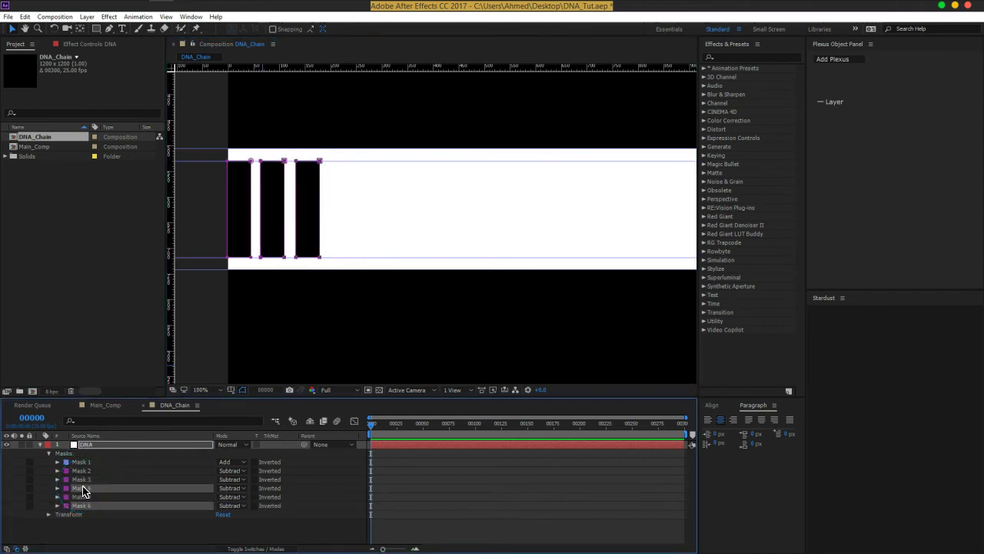
key("shift+Right")
key("shift+Right")
key("shift+Right")
key("shift+Right")
key("shift+Right")
key("shift+Right")
key("shift+Right")
key("shift+Right")
key("shift+Right")
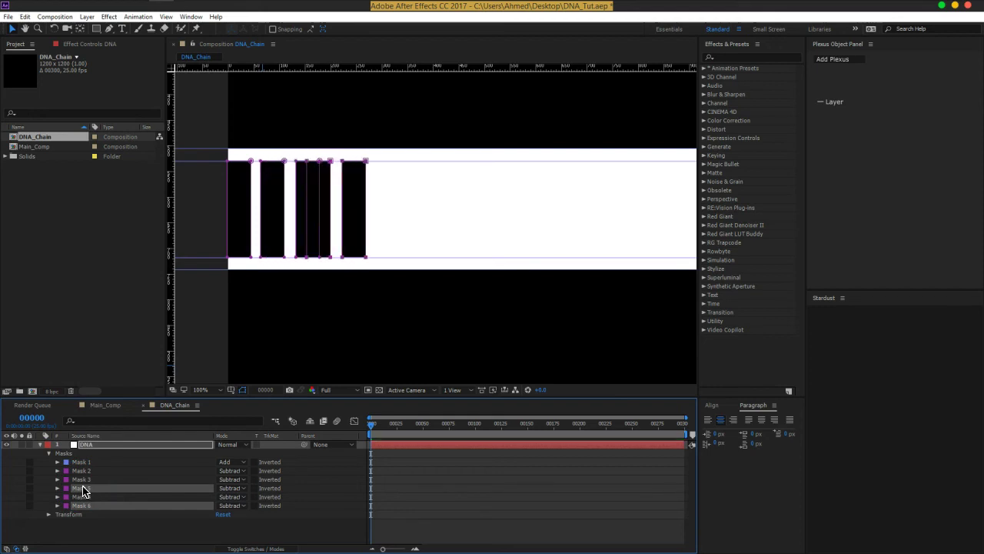
key("shift+Right")
key("shift+Right")
key("shift+Right")
key("shift+Right")
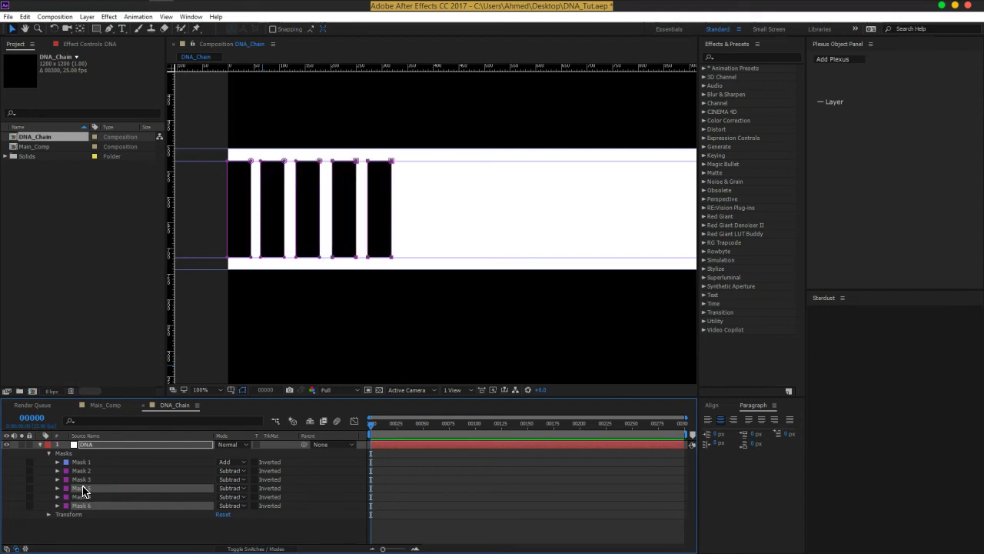
left_click(87, 481)
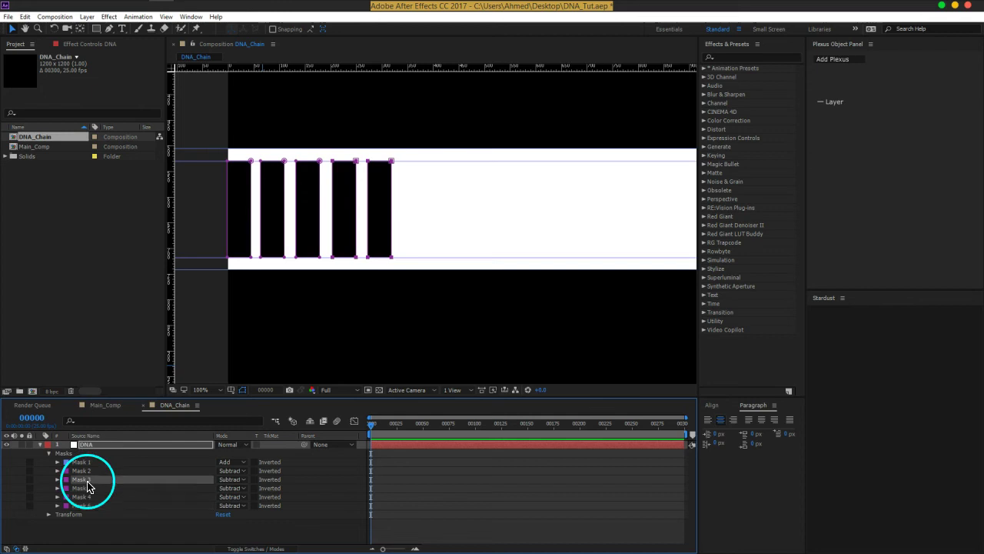
left_click(91, 506, "shift")
key("ctrl+d")
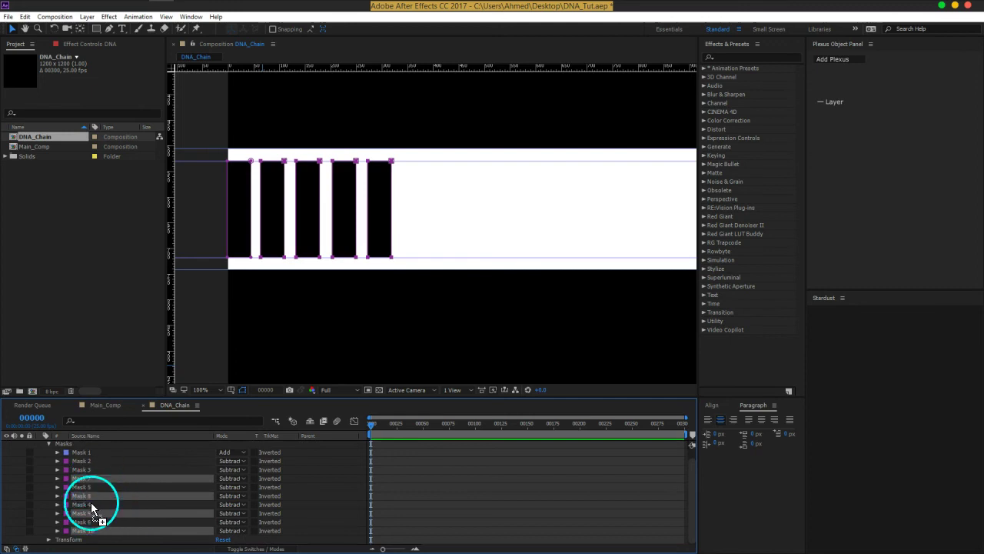
Move the four copied masks to the bottom of the list and shift their gaps right
left_click_drag(90, 507, 92, 527)
key("shift+Right")
key("shift+Right")
key("shift+Right")
key("shift+Right")
key("shift+Right")
key("shift+Right")
key("shift+Right")
key("shift+Right")
key("shift+Right")
key("shift+Right")
key("shift+Right")
key("shift+Right")
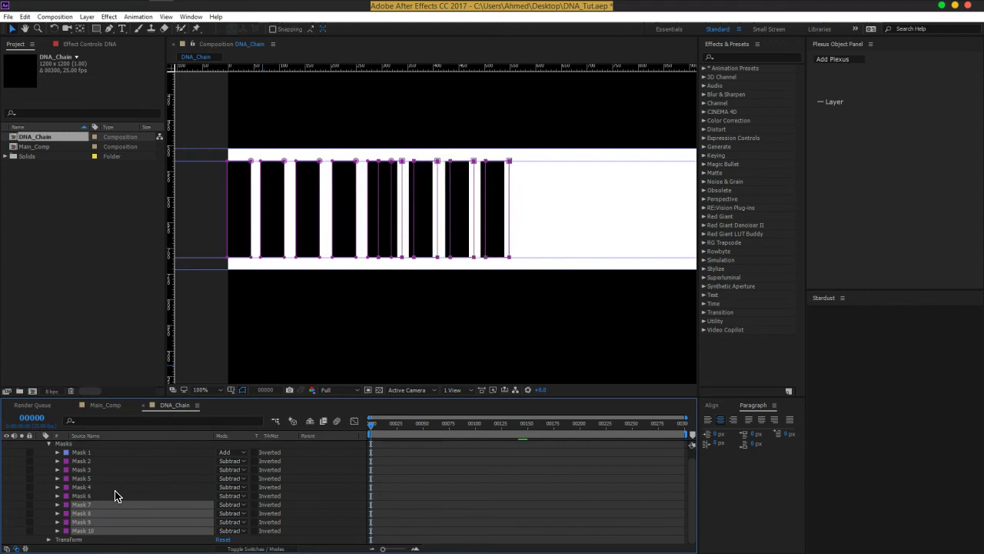
key("shift+Right")
key("shift+Right")
key("shift+Right")
key("shift+Right")
key("shift+Right")
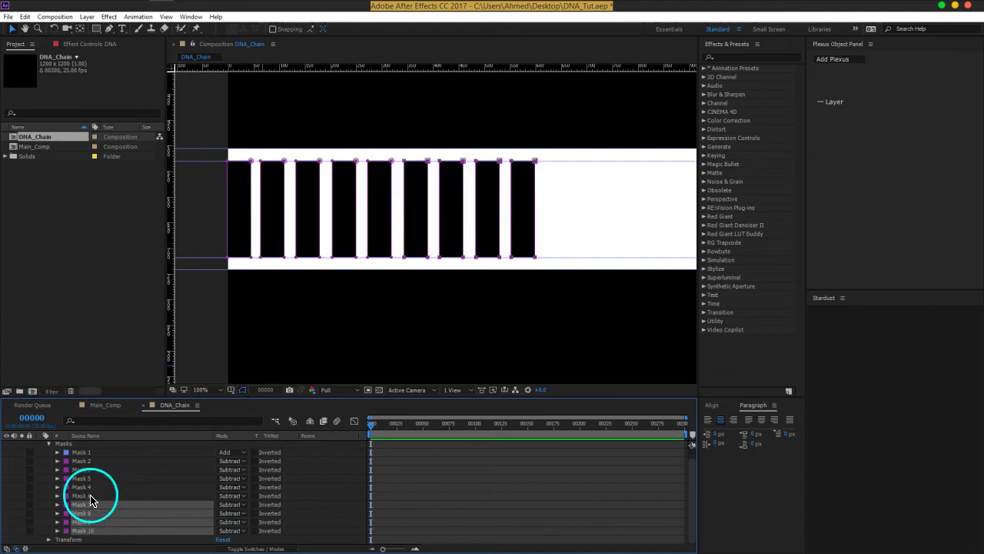
left_click_drag(91, 497, 96, 533)
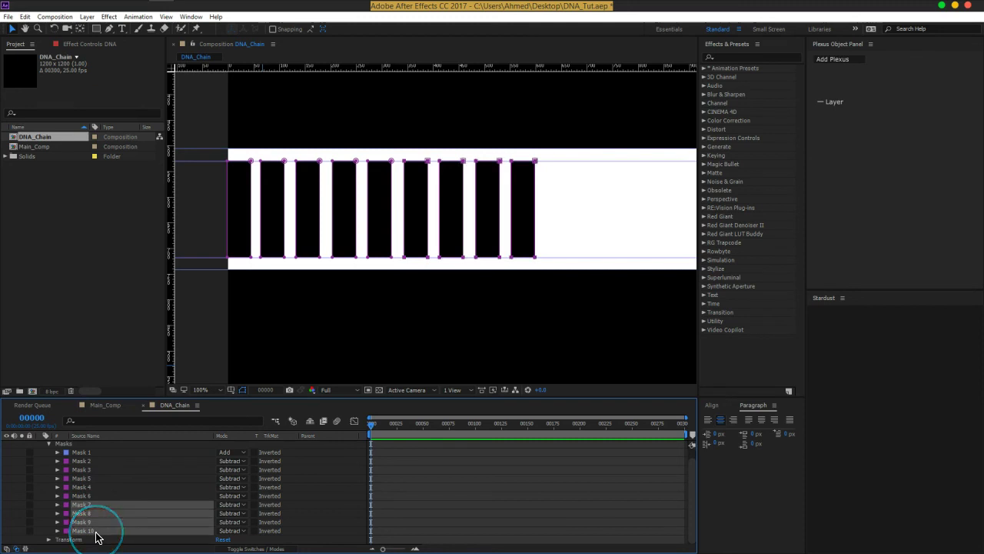
Duplicate Masks 7–10 as Masks 11–14, shift them right, and pan to the strip's right end
key("ctrl+d")
left_click_drag(86, 485, 83, 536)
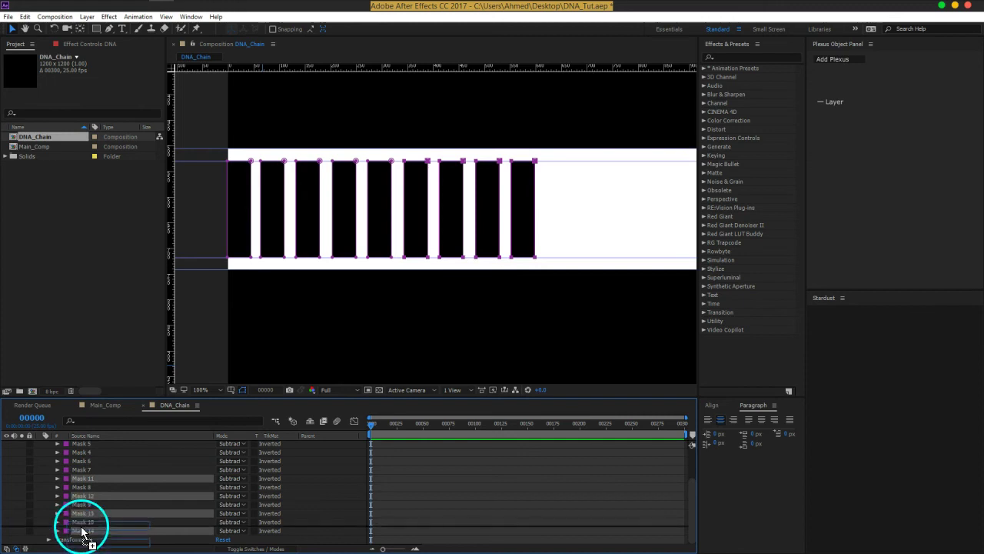
left_click_drag(83, 536, 83, 534)
key("shift+Right")
key("shift+Right")
key("shift+Right")
key("shift+Right")
key("shift+Right")
key("shift+Right")
key("shift+Right")
key("shift+Right")
key("shift+Right")
key("shift+Right")
key("shift+Right")
key("shift+Right")
key("shift+Right")
key("shift+Right")
key("h")
left_click_drag(582, 237, 330, 238)
Move the last four duplicated masks to the list bottom and nudge them into even spacing
key("v")
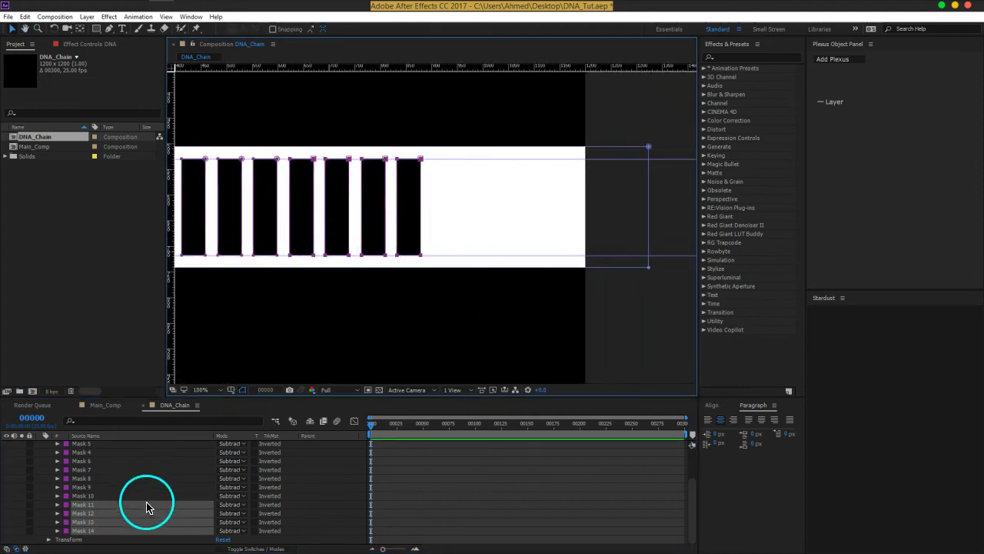
left_click(96, 504)
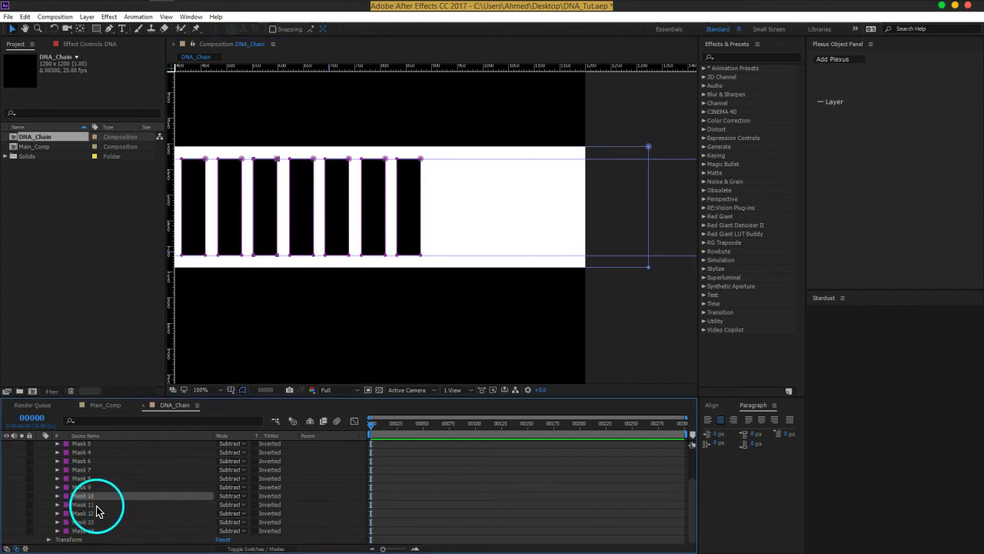
left_click(91, 531, "shift")
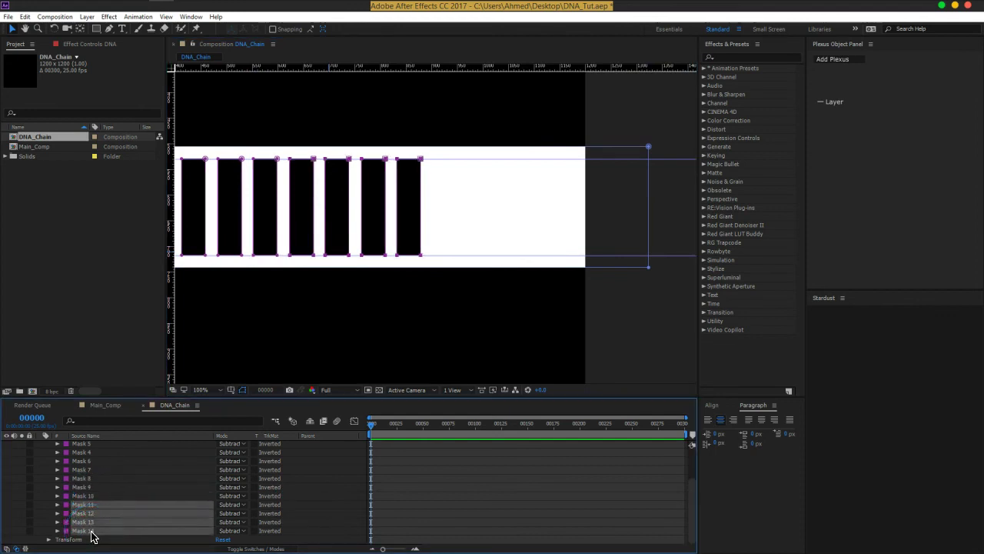
left_click_drag(91, 536, 93, 520)
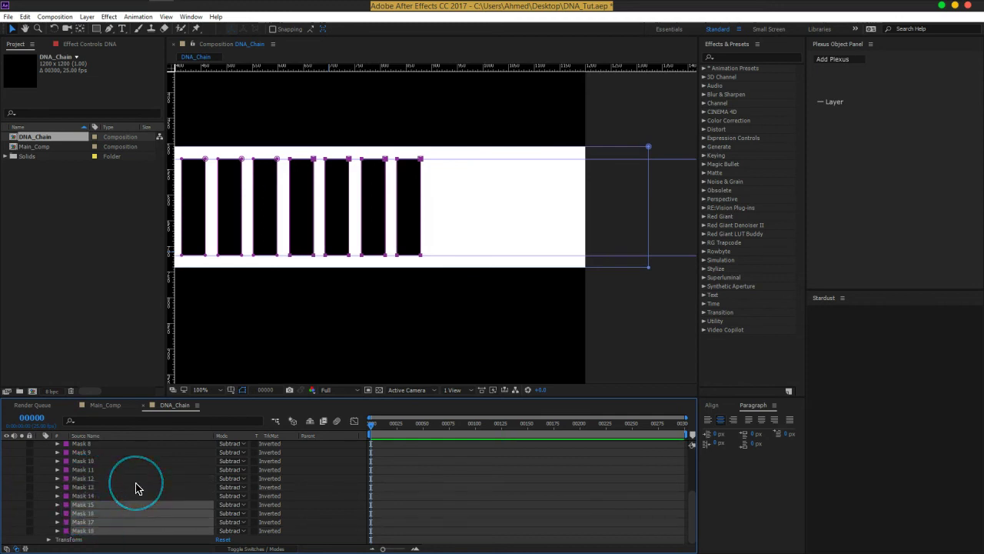
key("shift+Right")
key("shift+Right")
key("shift+Right")
key("shift+Right")
key("shift+Right")
key("shift+Right")
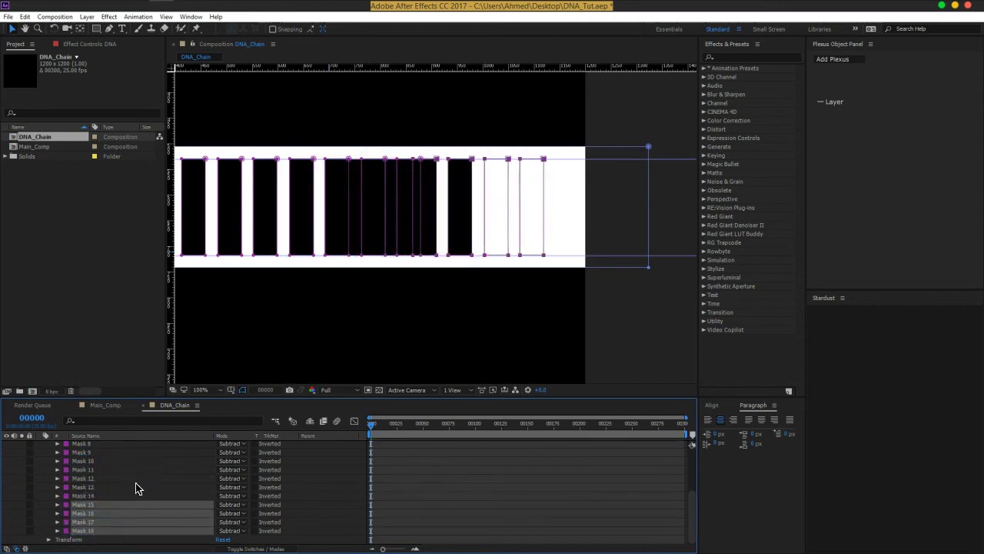
key("shift+Right")
key("shift+Right")
key("shift+Right")
key("shift+Right")
key("shift+Right")
key("shift+Right")
key("shift+Right")
key("shift+Left")
key("shift+Left")
Duplicate Mask 18 as Mask 19 and shift it right to finish the row of gaps
left_click(277, 523)
left_click(108, 531)
key("ctrl+d")
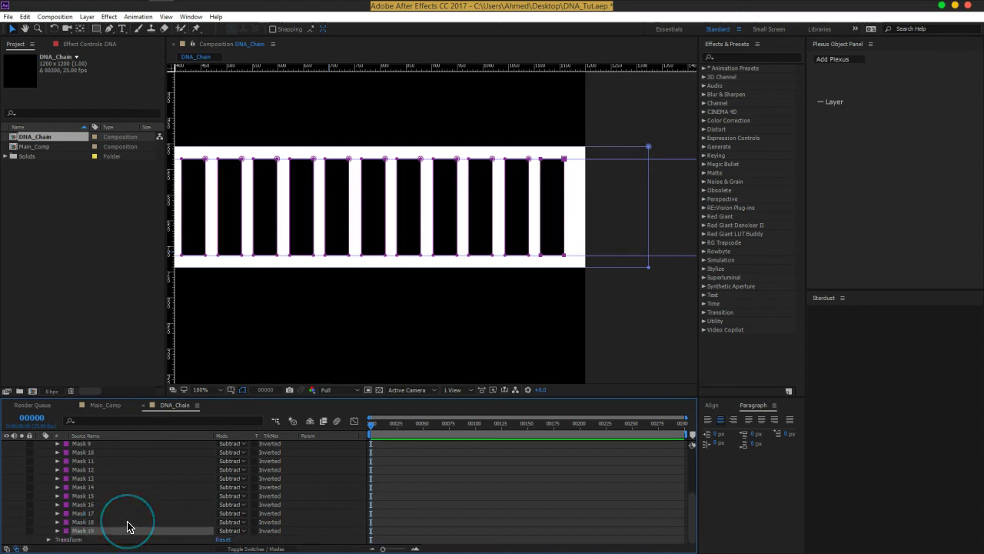
key("shift+Right")
key("shift+Right")
key("shift+Right")
key("shift+Right")
key("shift+Right")
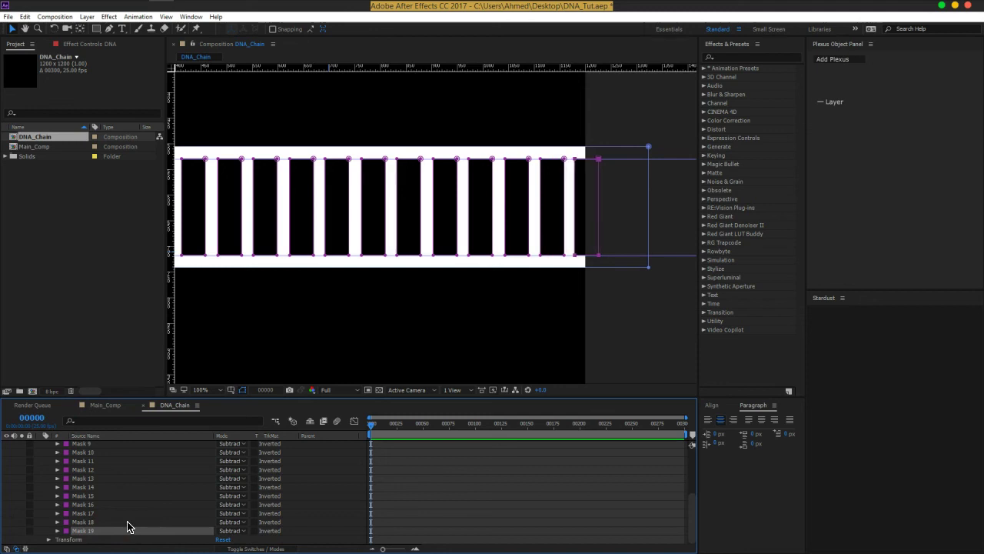
mouse_move(347, 238)
left_mouse_down()
mouse_move(461, 259)
mouse_move(580, 256)
left_mouse_up()
left_click_drag(287, 255, 382, 249)
scroll(131, 480, "up", 5)
Collapse the DNA mask list, drag both guides off the viewer, and hide the rulers
left_click(40, 445)
left_click(116, 492)
mouse_move(329, 170)
left_mouse_down()
mouse_move(193, 150)
mouse_move(205, 61)
left_mouse_up()
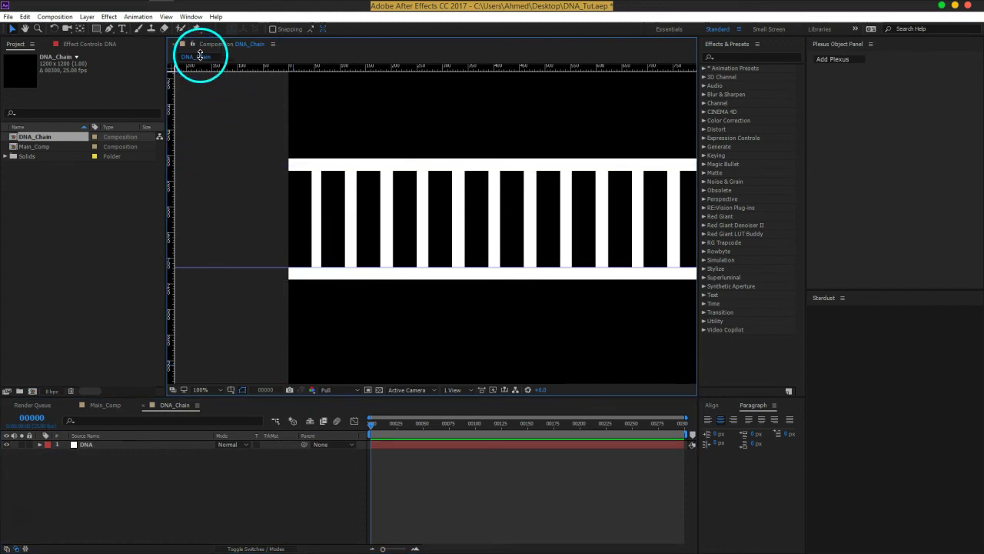
mouse_move(209, 266)
left_mouse_down()
mouse_move(220, 319)
mouse_move(217, 538)
left_mouse_up()
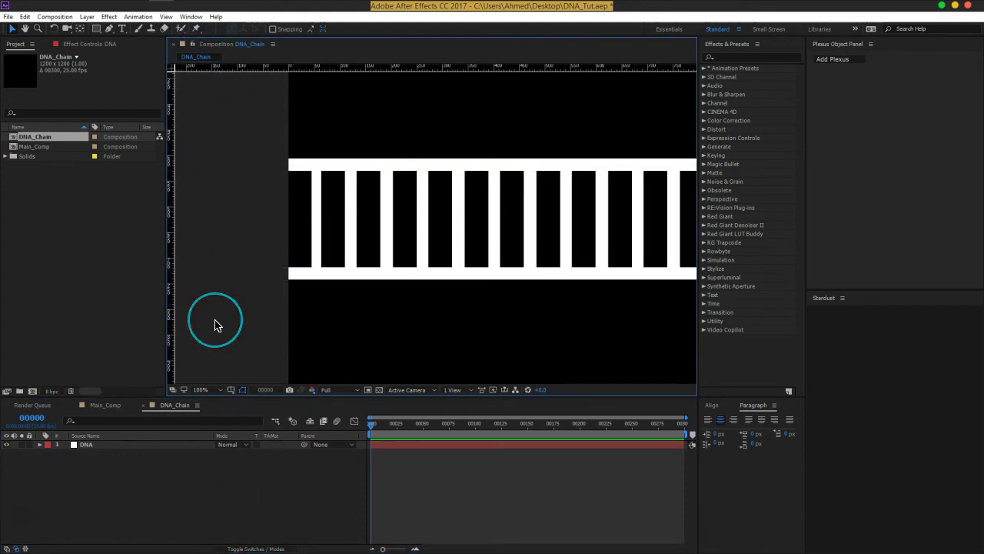
key("ctrl+r")
View the whole DNA_Chain comp at 50% and select the DNA ladder layer
key("h")
mouse_move(582, 229)
left_mouse_down()
mouse_move(304, 231)
mouse_move(477, 235)
mouse_move(452, 243)
left_mouse_up()
key("v")
scroll(470, 246, "down", 2)
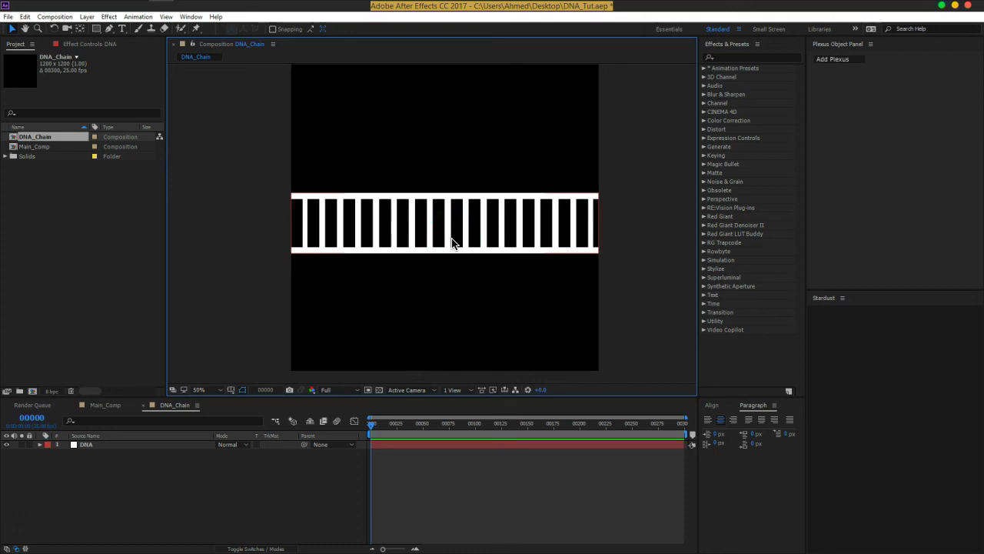
left_click(452, 243)
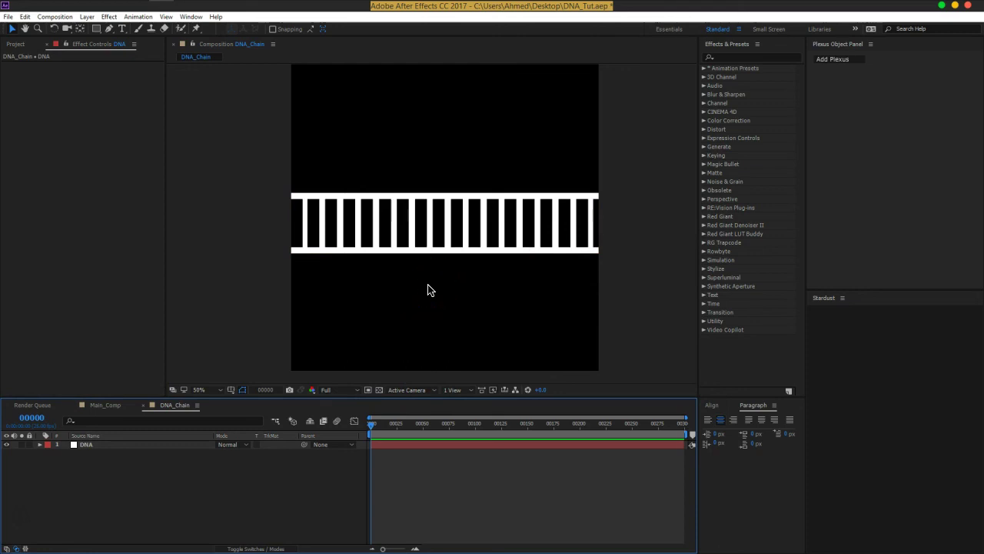
left_click_drag(486, 278, 465, 256)
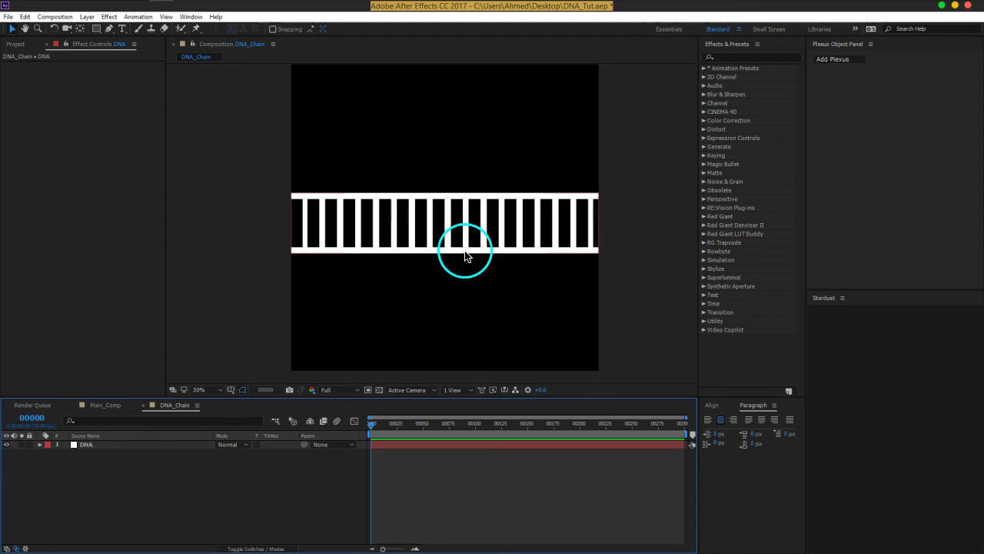